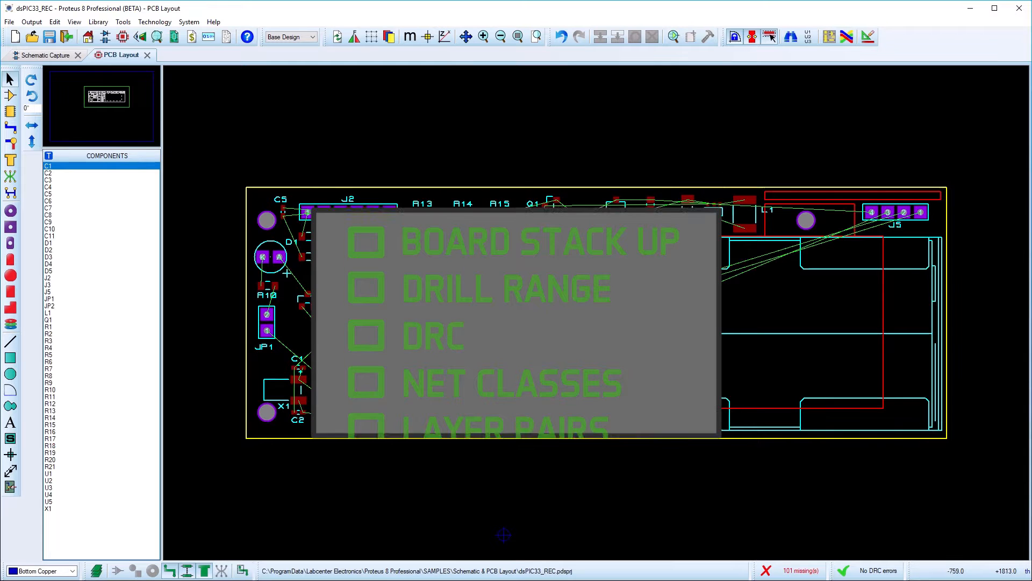
# Use the Stackup Wizard to set the board's layer stackup to 4 copper layers.
pyautogui.click(154, 22)
pyautogui.click(168, 57)
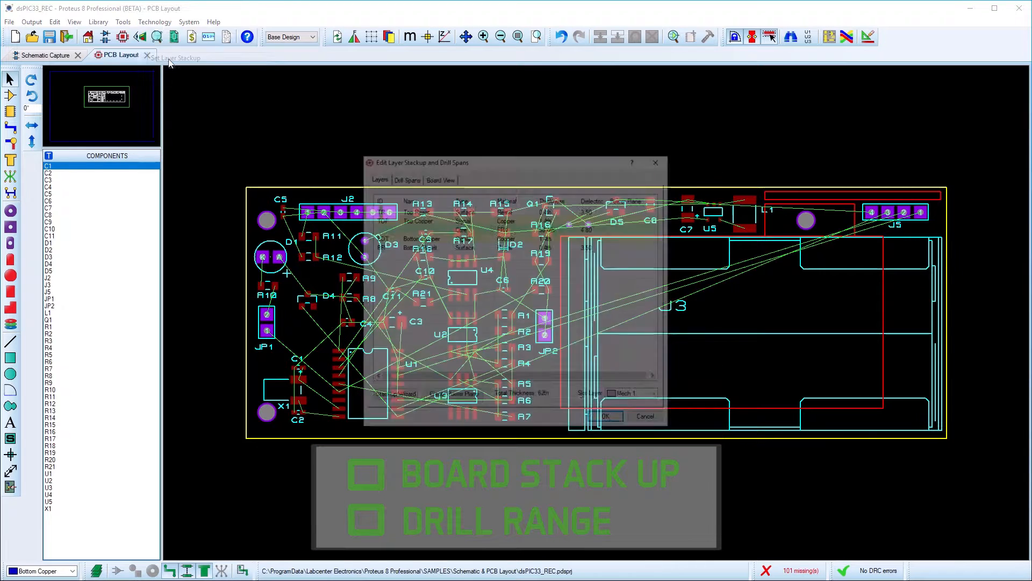
pyautogui.click(392, 397)
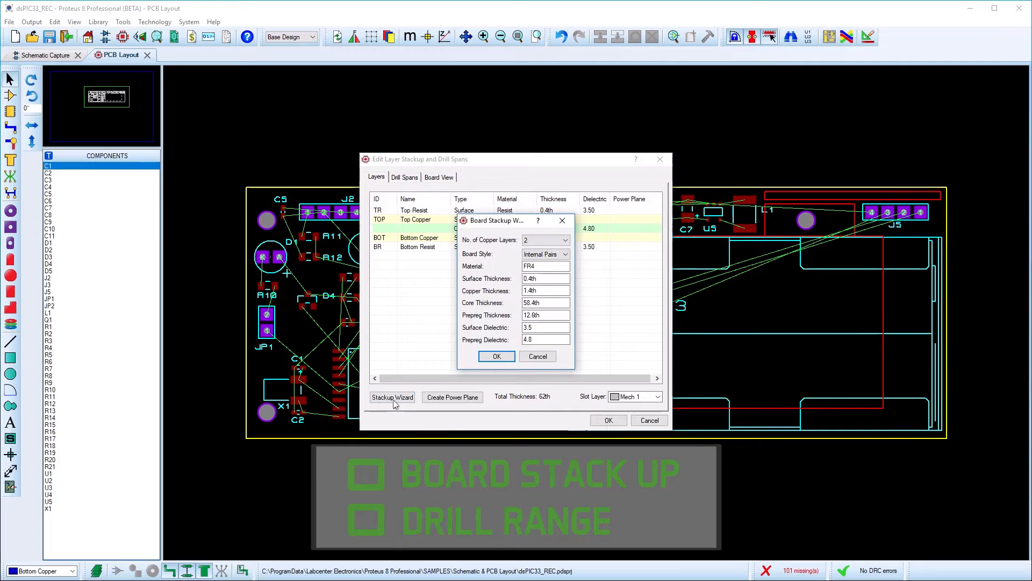
pyautogui.click(557, 240)
pyautogui.click(547, 263)
pyautogui.click(498, 356)
# Create a power plane for the GND=POWER net on Bottom Copper with the DEFAULT boundary.
pyautogui.click(453, 396)
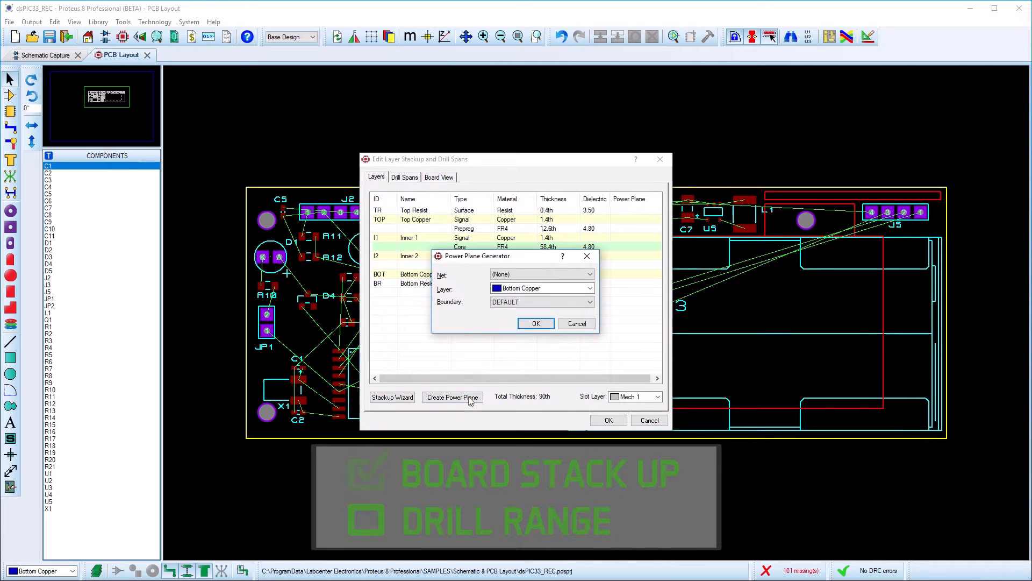
pyautogui.click(538, 276)
pyautogui.click(532, 297)
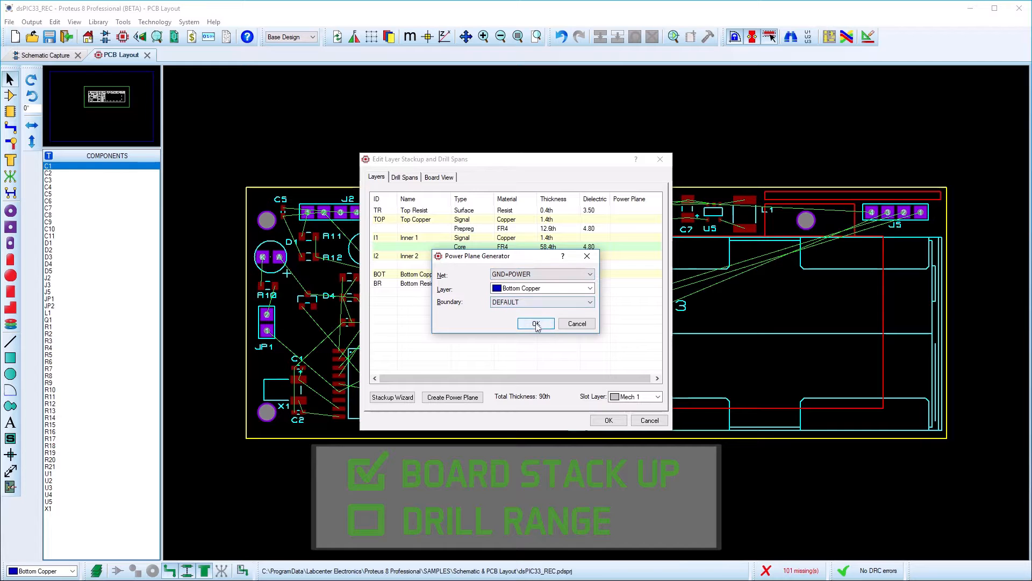
pyautogui.click(536, 323)
# Create drill spans from the cores, add a span from Top Copper to Inner 2, and accept the stackup after checking the board view.
pyautogui.click(405, 177)
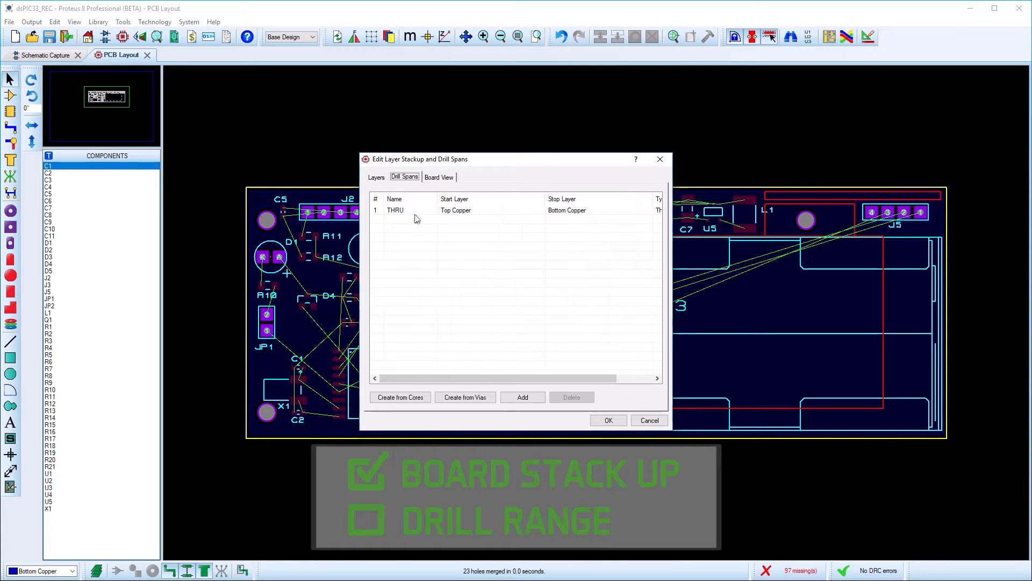
pyautogui.click(414, 398)
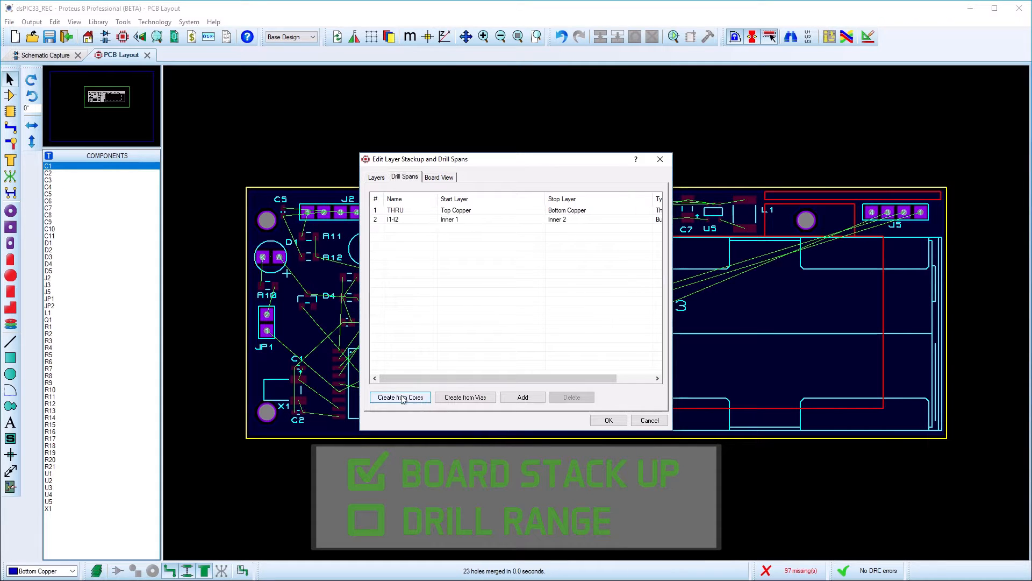
pyautogui.click(522, 397)
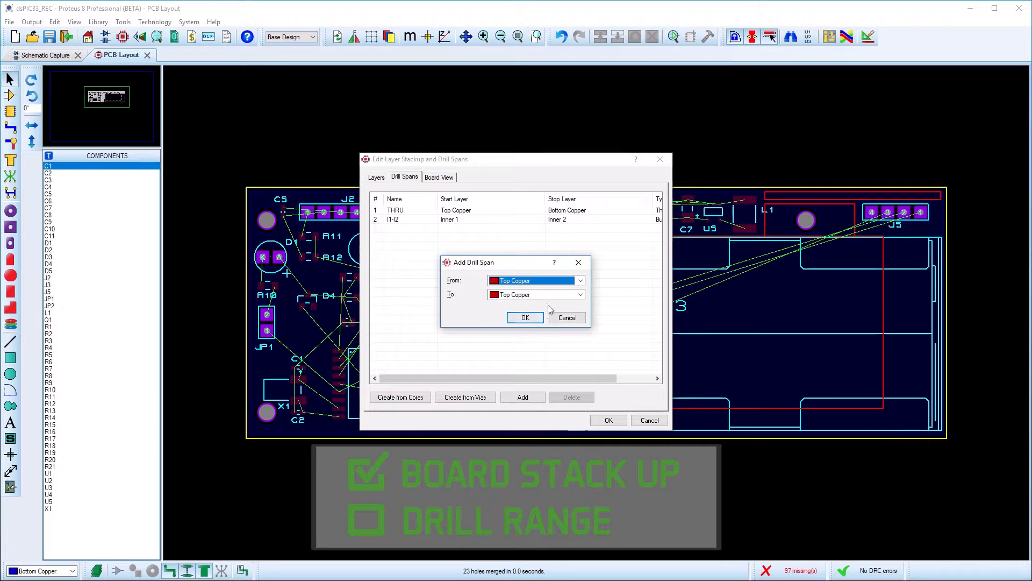
pyautogui.click(533, 294)
pyautogui.click(505, 322)
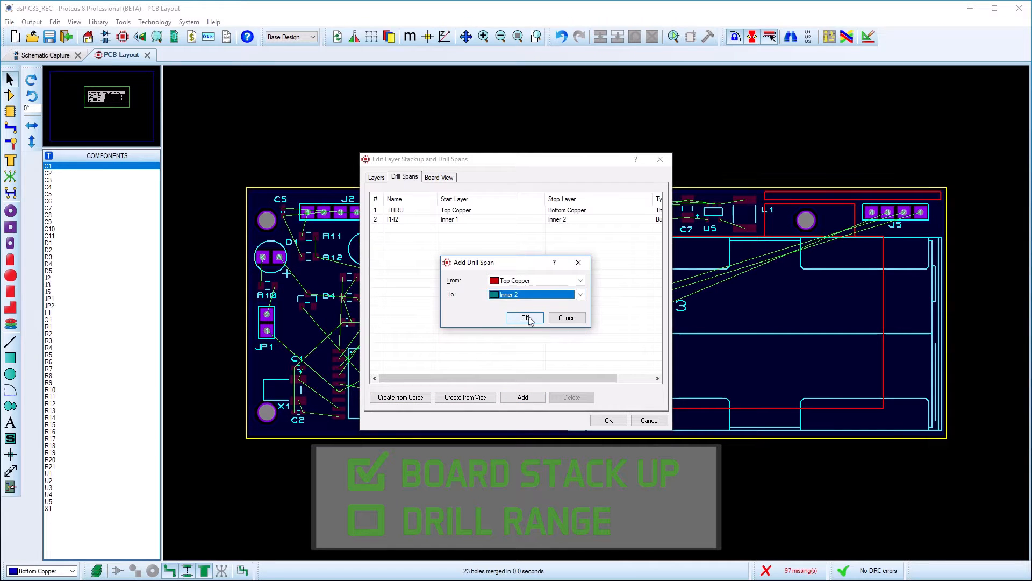
pyautogui.click(530, 319)
pyautogui.click(431, 178)
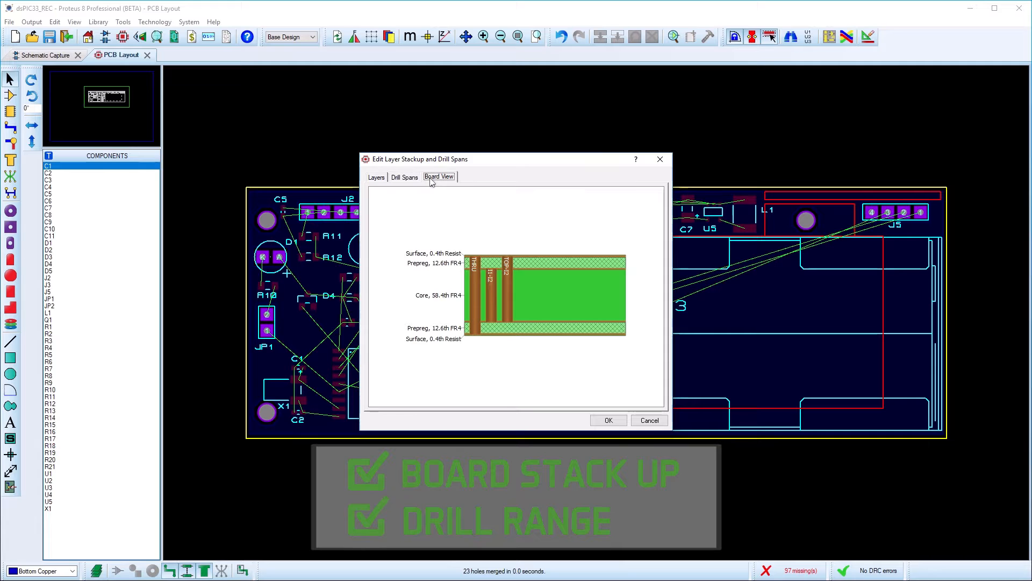
pyautogui.click(605, 421)
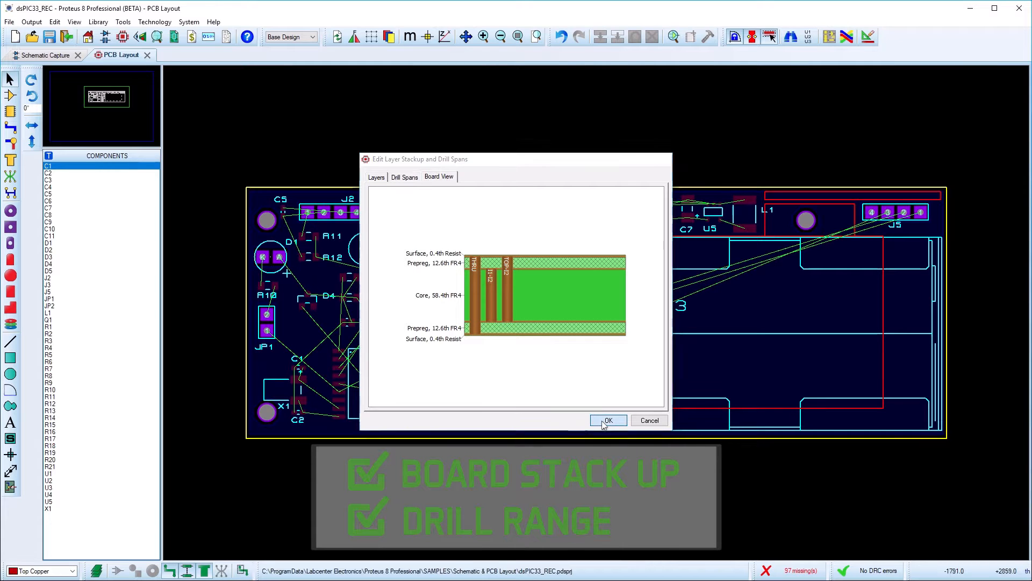
# Add a board-wide design rule named POWER for the POWER net class, with 14th pad-pad and trace-trace clearances.
pyautogui.click(868, 36)
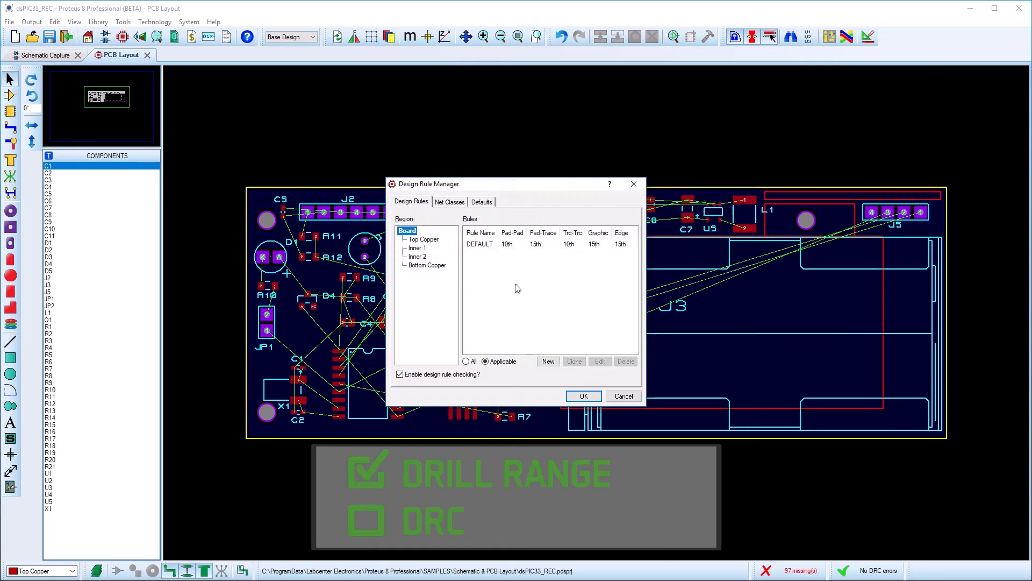
pyautogui.click(549, 361)
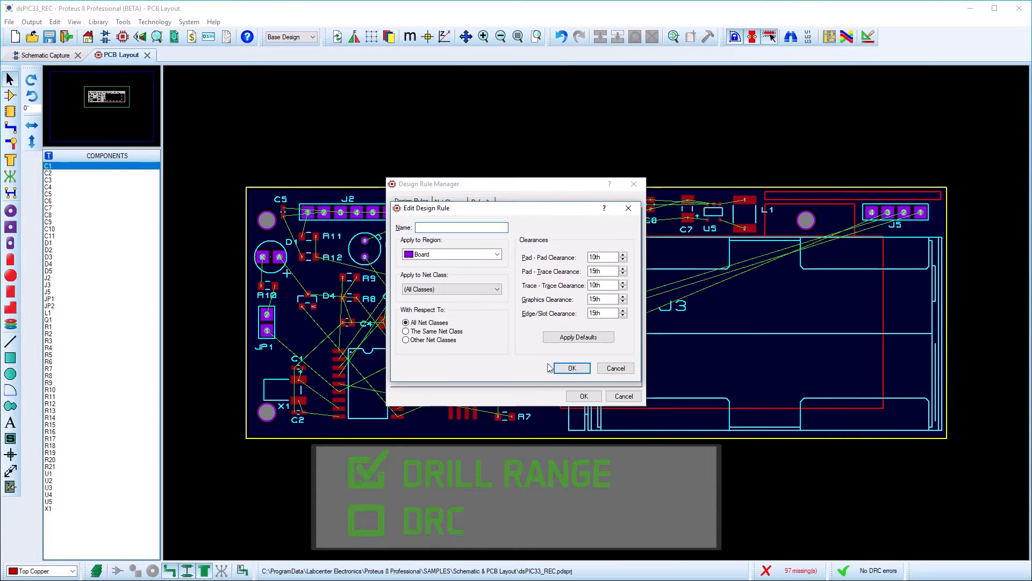
pyautogui.click(482, 289)
pyautogui.click(476, 316)
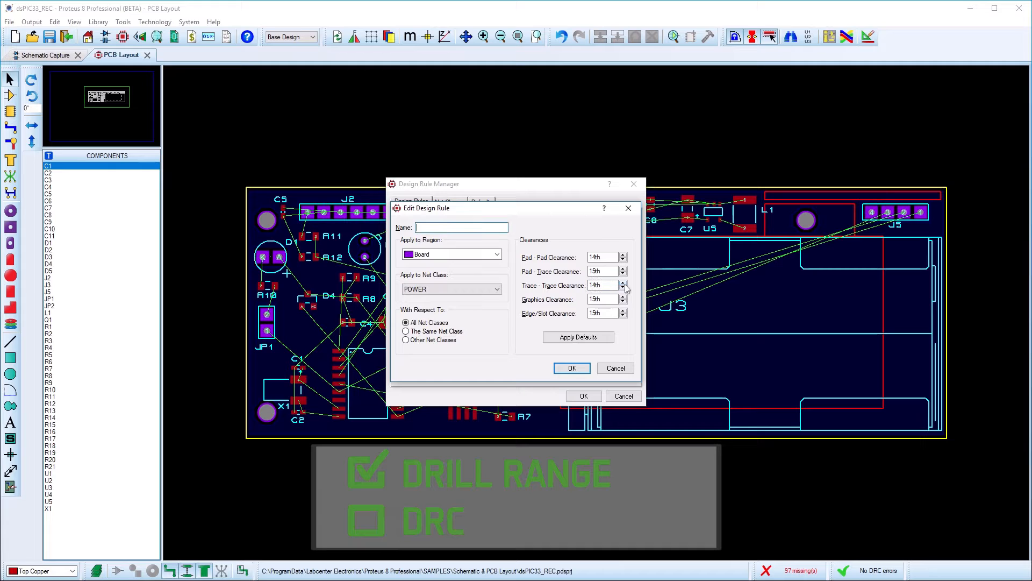
pyautogui.write('POWER')
pyautogui.click(571, 369)
# Set the POWER net class's trace style to T30 and accept the design rule settings.
pyautogui.click(448, 202)
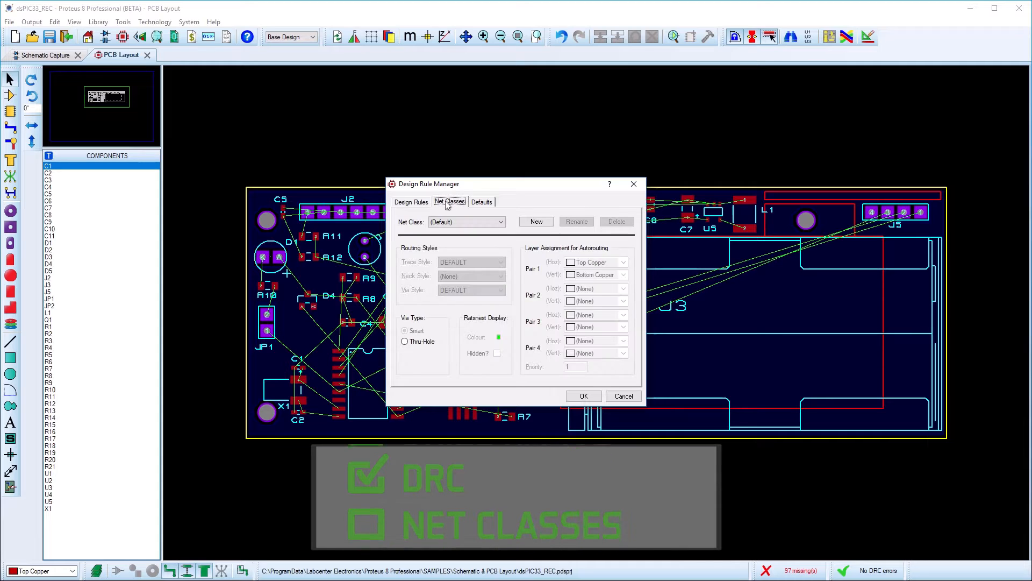
pyautogui.click(467, 223)
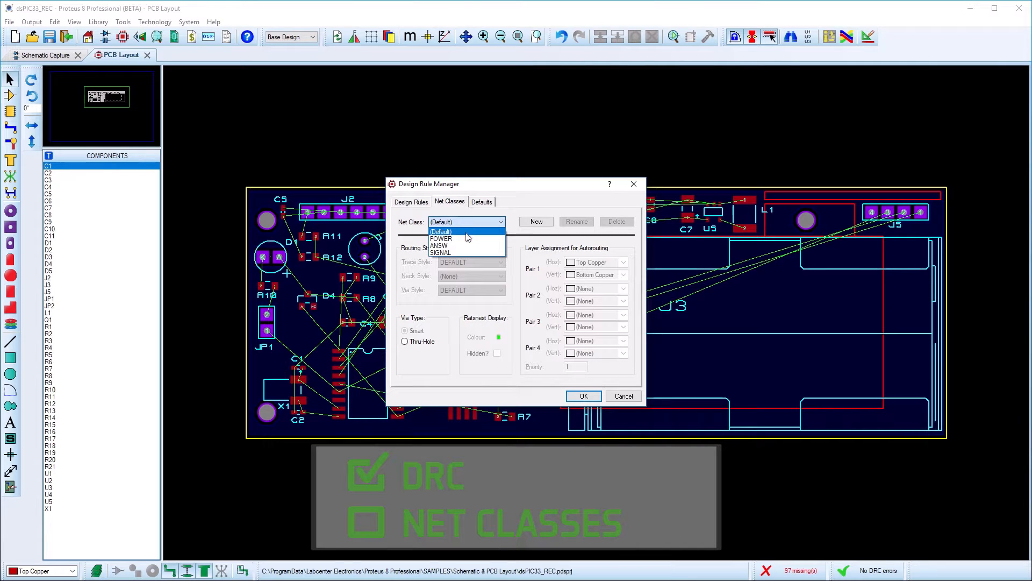
pyautogui.click(468, 239)
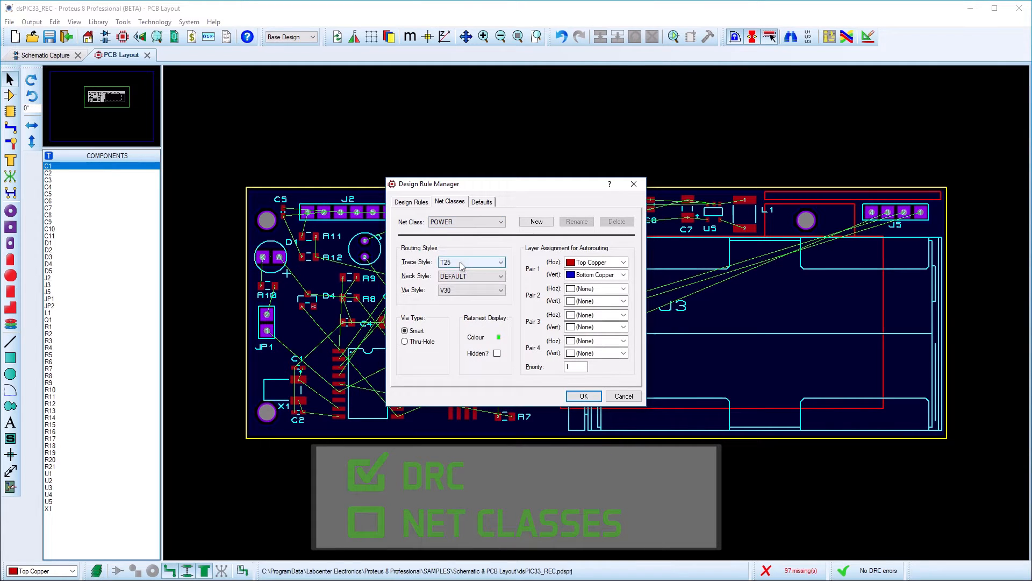
pyautogui.click(461, 263)
pyautogui.click(457, 280)
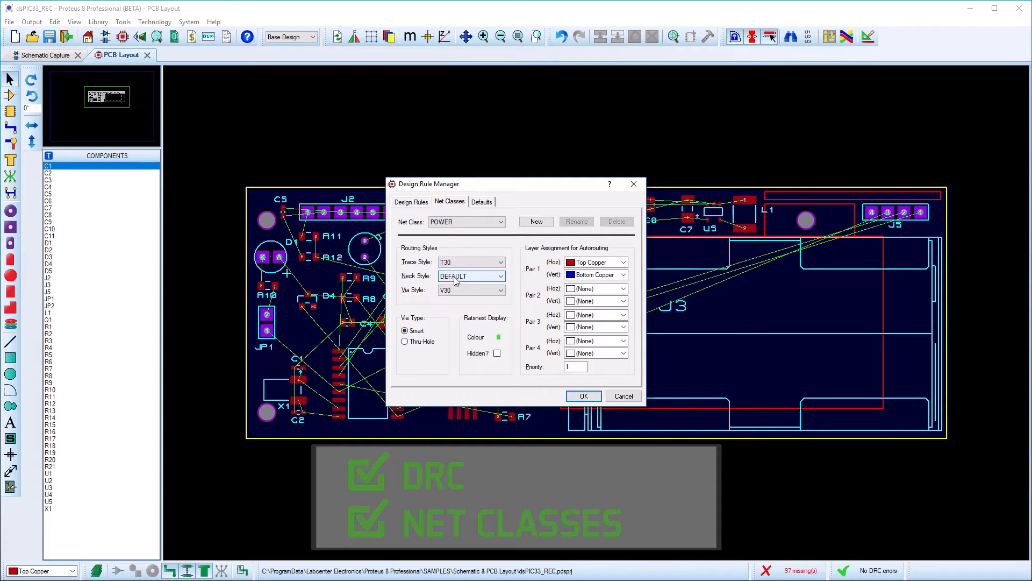
pyautogui.click(577, 396)
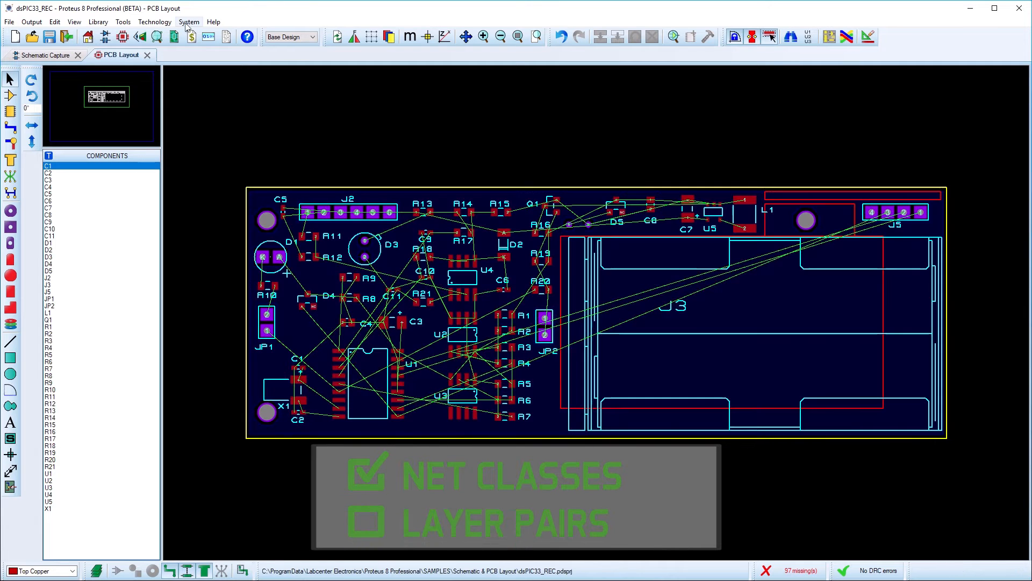
# Review the board's layer pair settings and accept them.
pyautogui.click(161, 22)
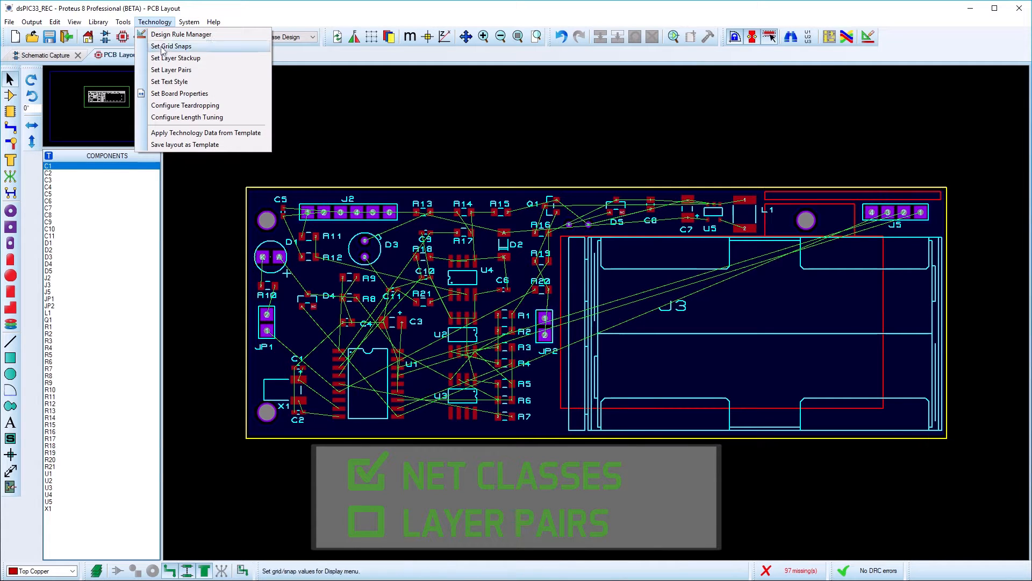
pyautogui.click(163, 71)
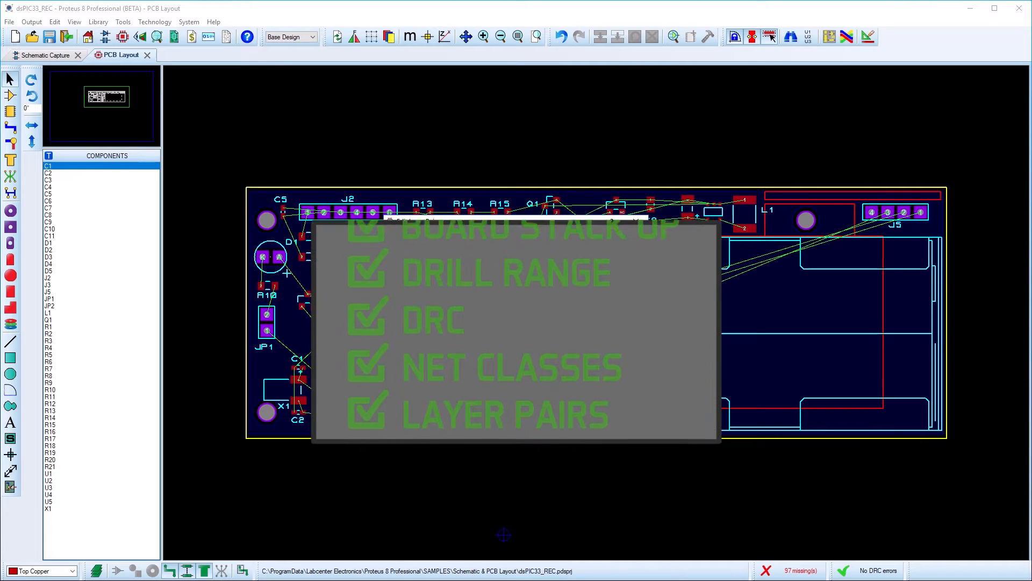
pyautogui.click(574, 358)
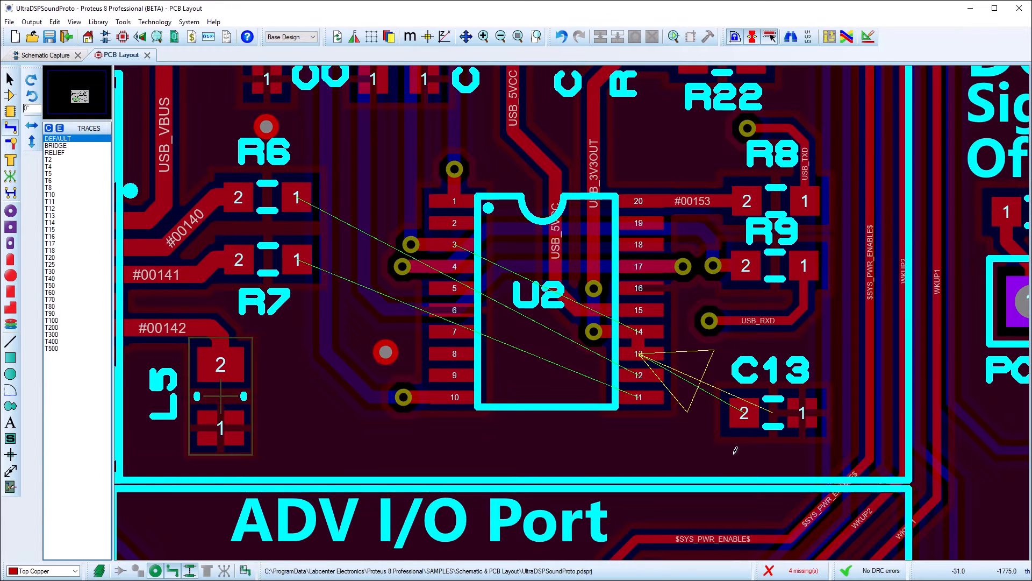
# Route U2's remaining connections on Top Copper: pin 13 to C13, pin 14 to pin 3, pin 12 to R6, and pin 11 to R7.
pyautogui.click(744, 412)
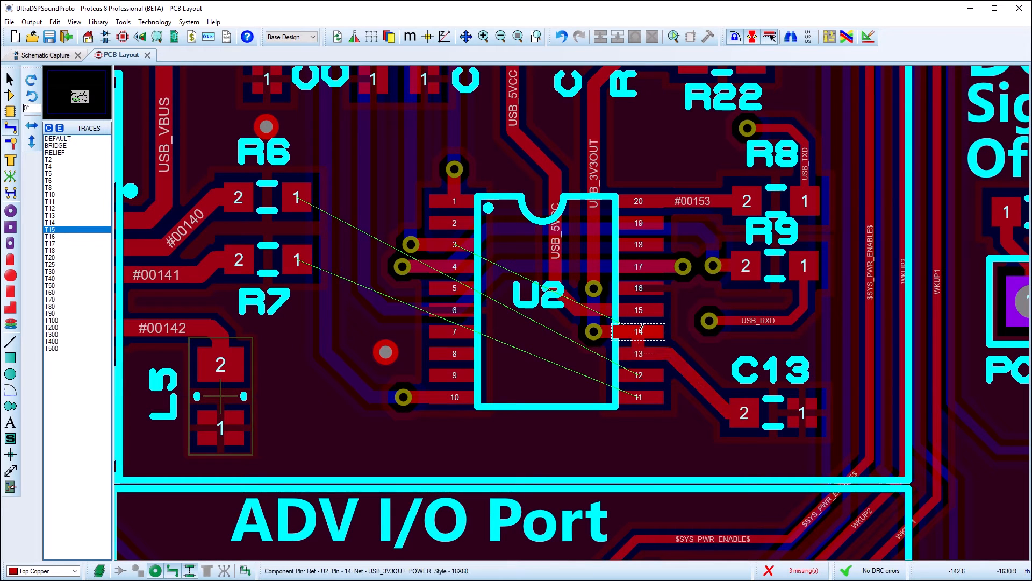
pyautogui.click(642, 328)
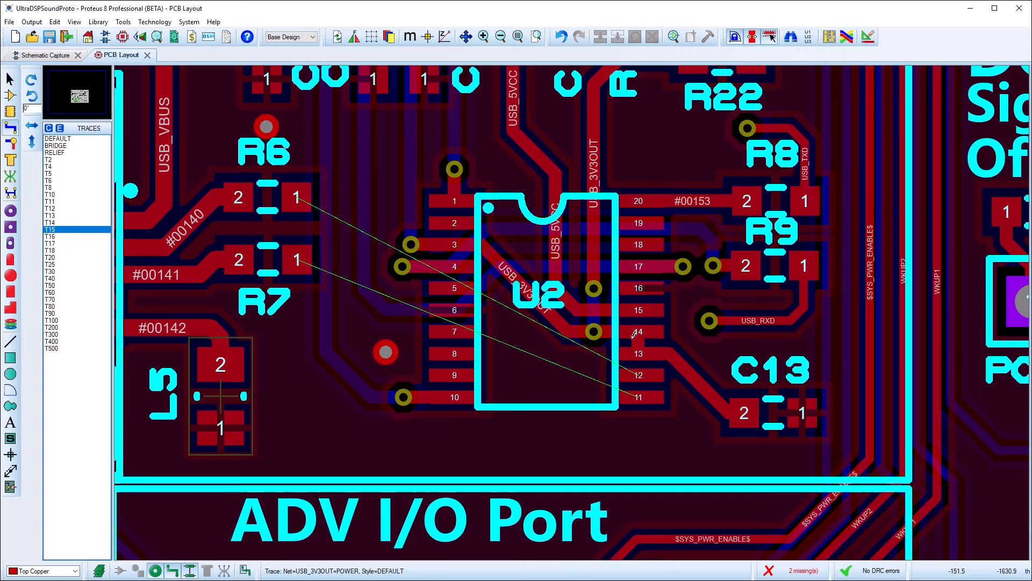
pyautogui.click(639, 375)
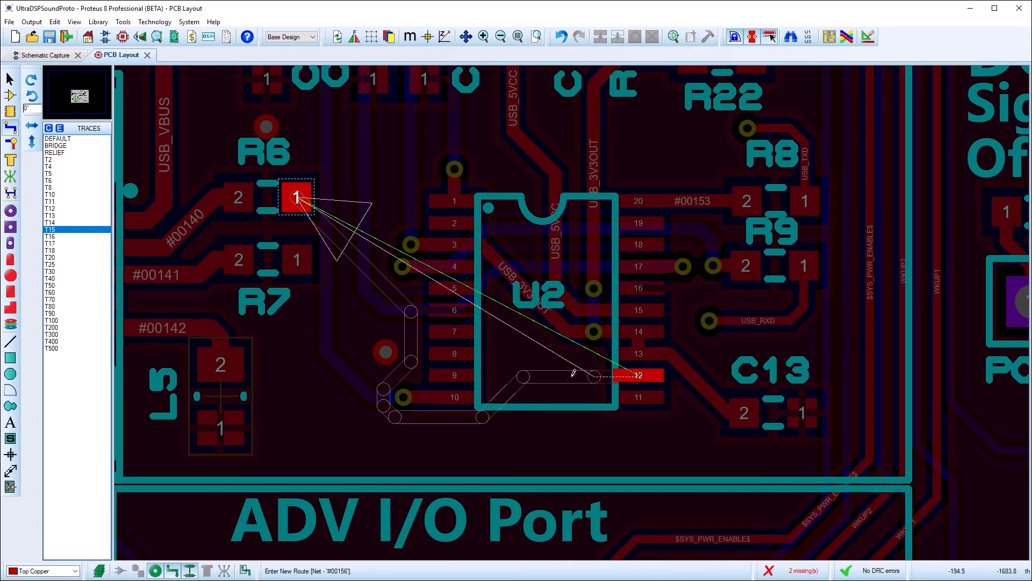
pyautogui.press('Return')
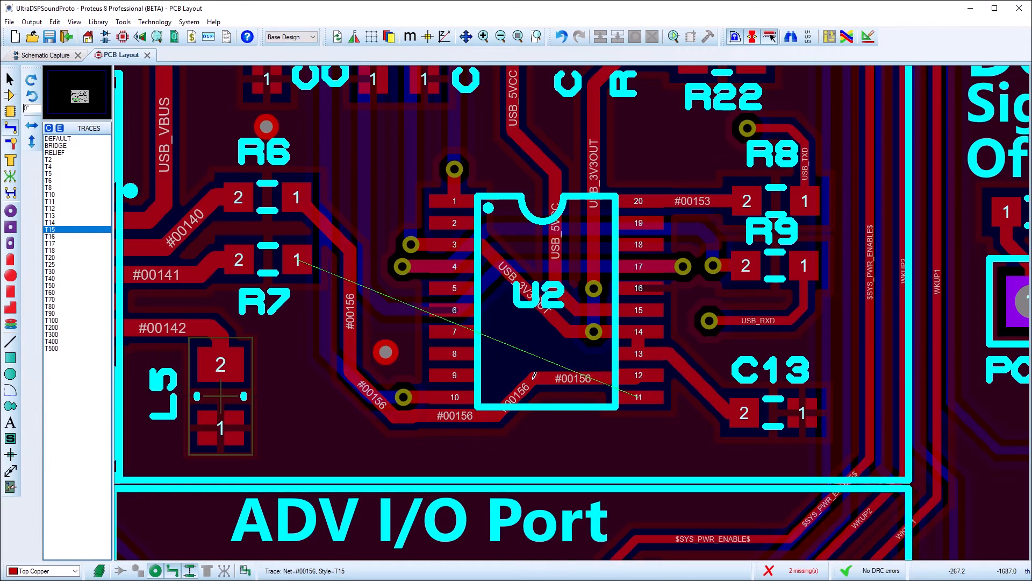
pyautogui.click(639, 396)
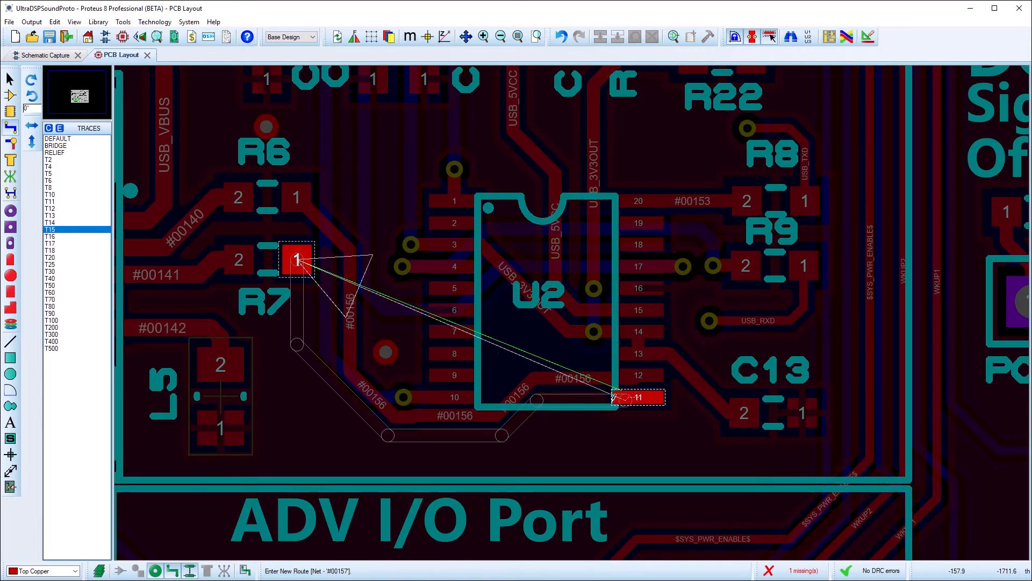
pyautogui.press('Return')
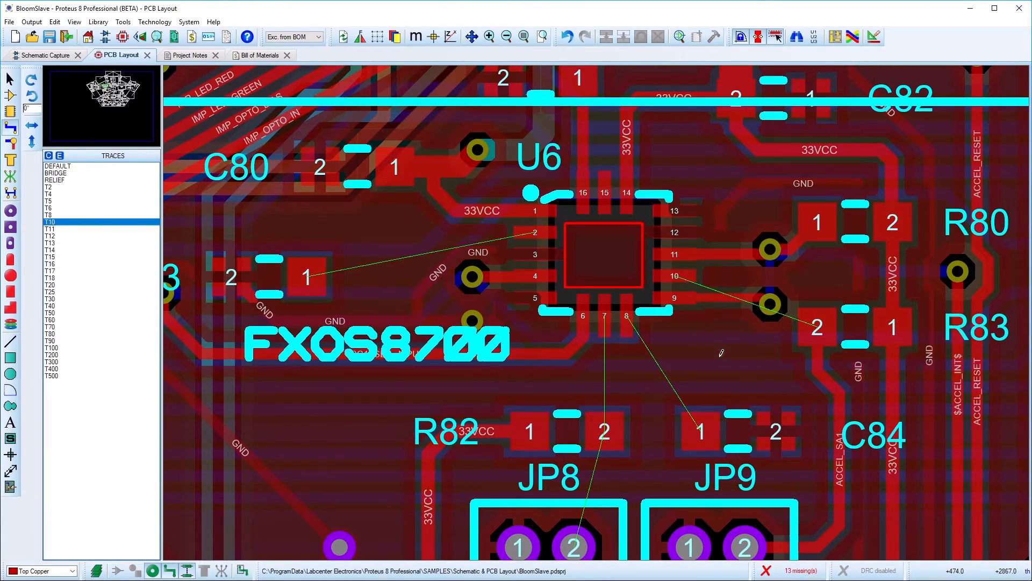
# Route U6 pin 10 to pad 2 of R83, and U6 pin 2 to pad 1 of the component west of the chip.
pyautogui.click(676, 273)
pyautogui.click(817, 327)
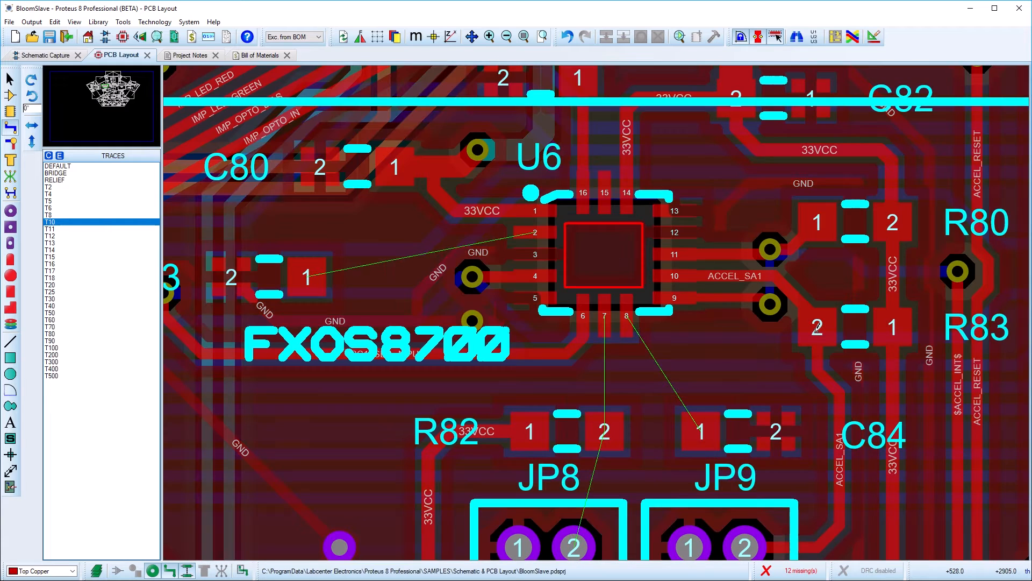
pyautogui.click(539, 231)
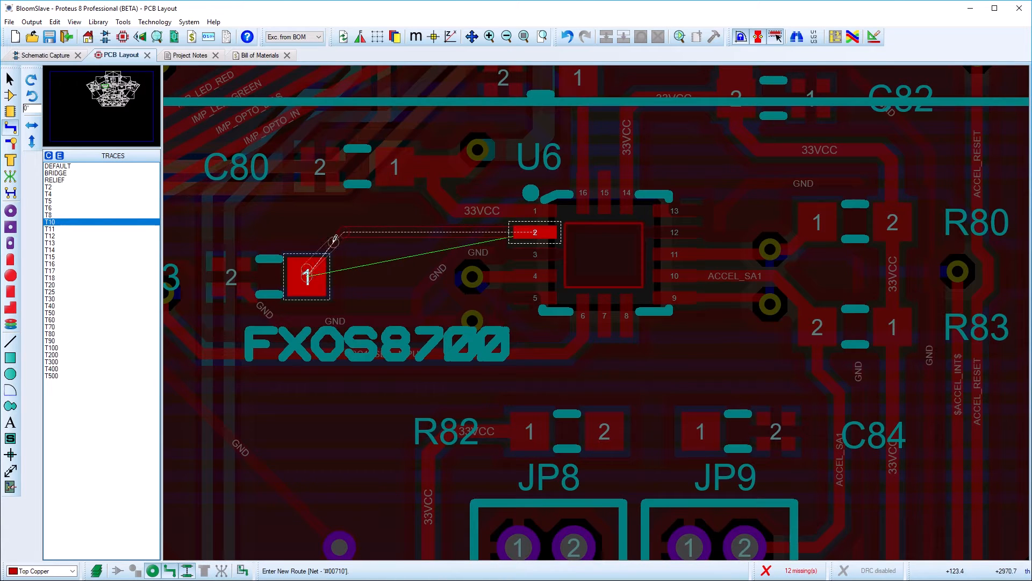
pyautogui.click(307, 275)
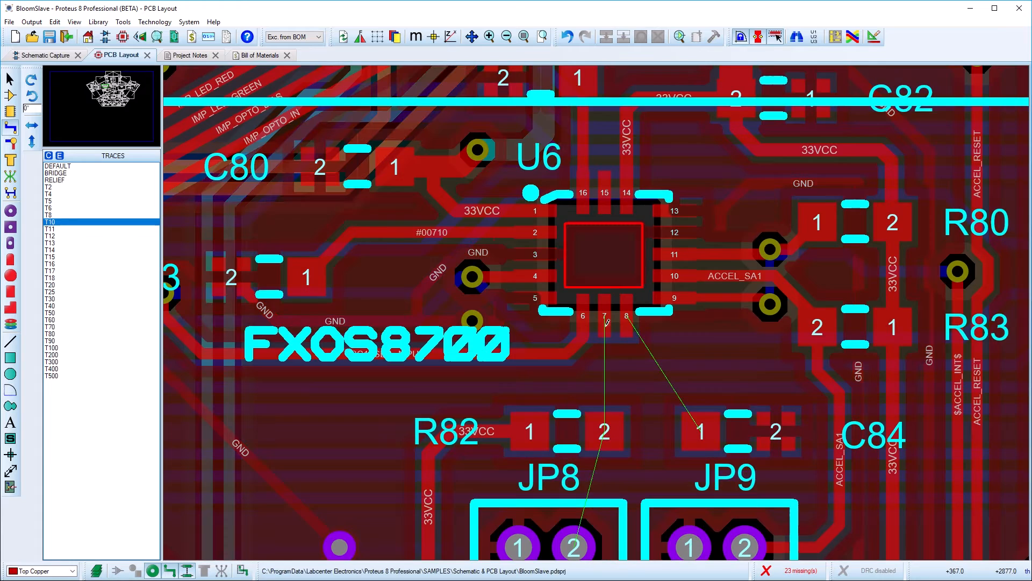
# Route the ACCEL_SA0 net from U6 pin 7 to R82 pad 2 and on to JP8 pin 2.
pyautogui.click(604, 317)
pyautogui.click(605, 430)
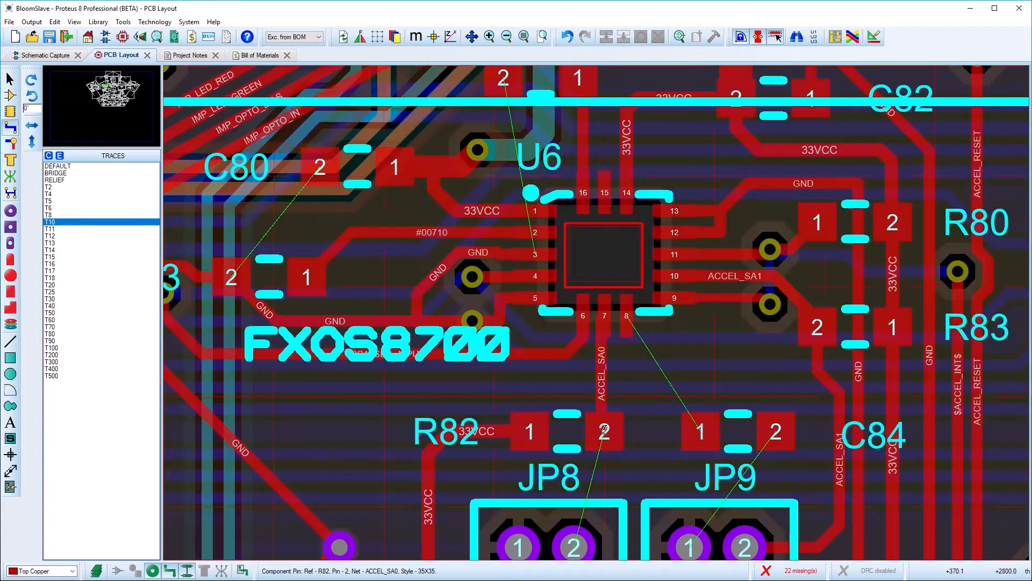
pyautogui.click(604, 430)
pyautogui.click(575, 546)
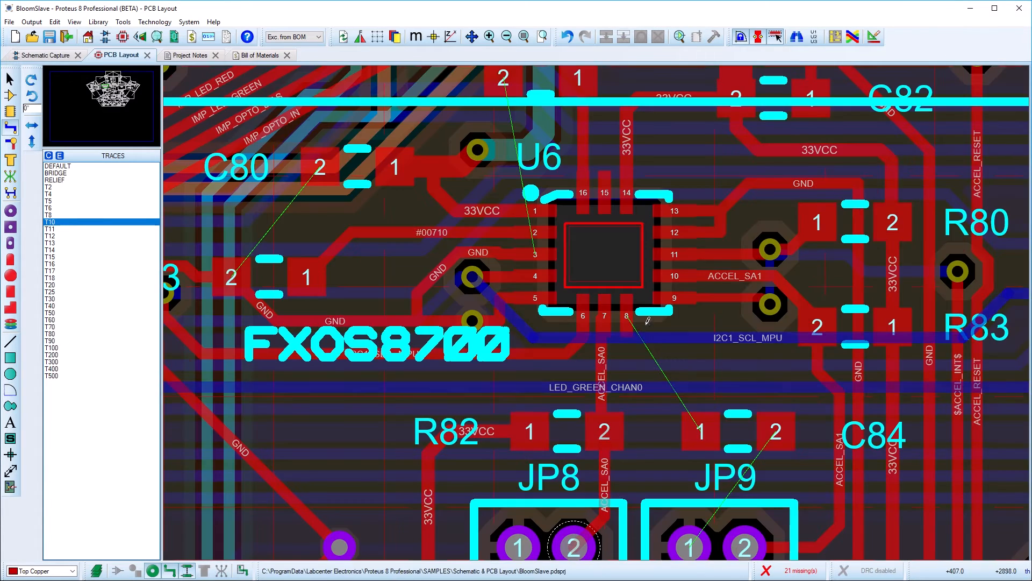
# Route U6 pin 8 to C84 pad 1, and C84 pad 2 to JP9 pin 1.
pyautogui.click(626, 315)
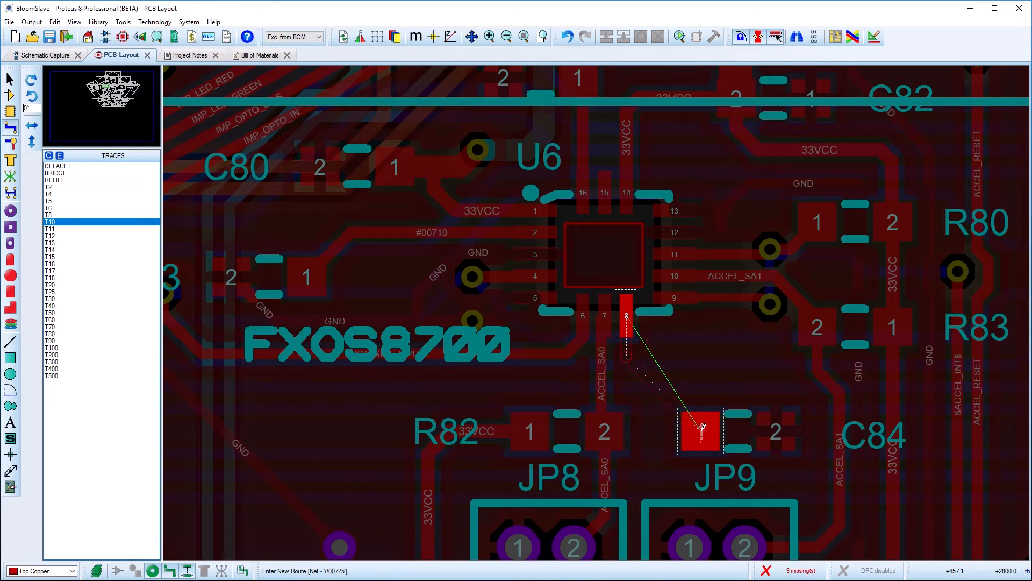
pyautogui.click(700, 430)
pyautogui.click(769, 430)
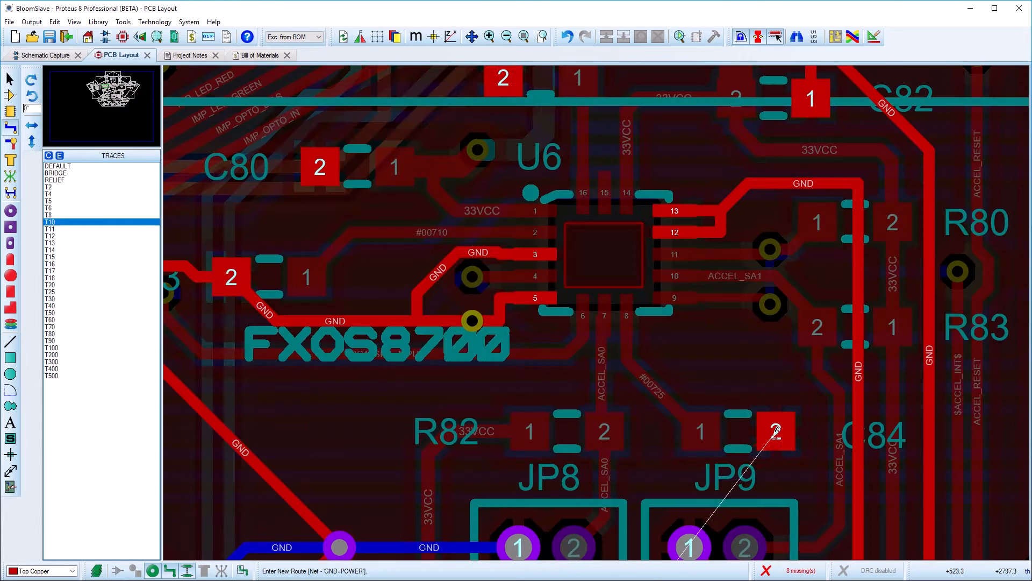
pyautogui.click(690, 540)
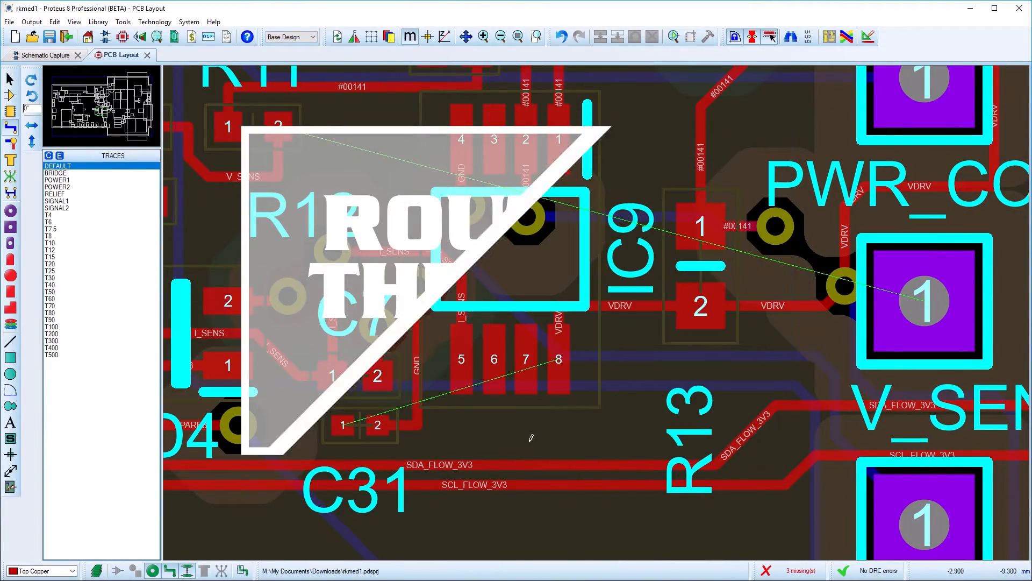
# Route VDRV from C31 pad 1 through Bottom Copper to IC9 pin 8, and start the V_SENS route from pad 2 above the R12 label with a via.
pyautogui.click(343, 424)
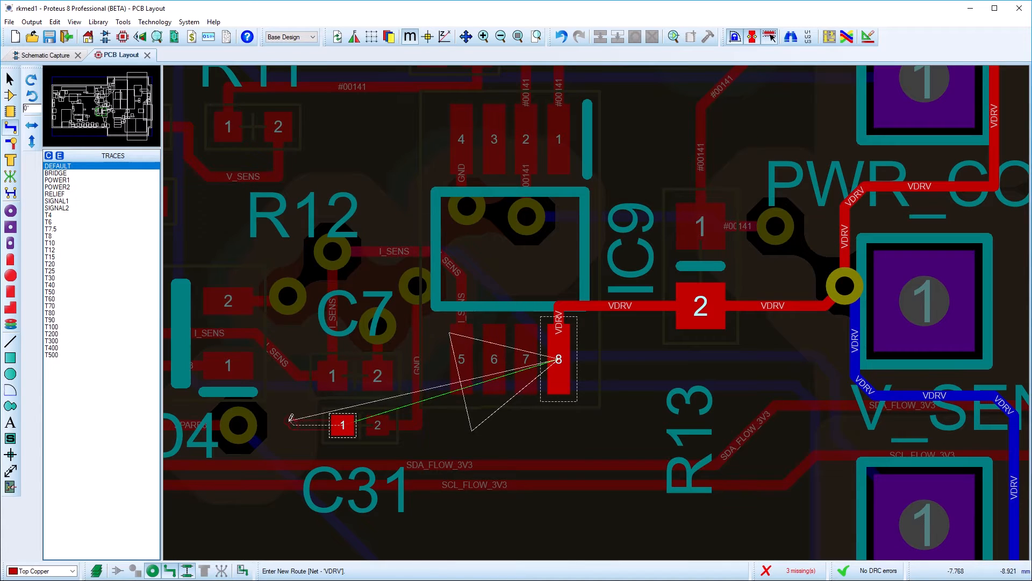
pyautogui.doubleClick(291, 423)
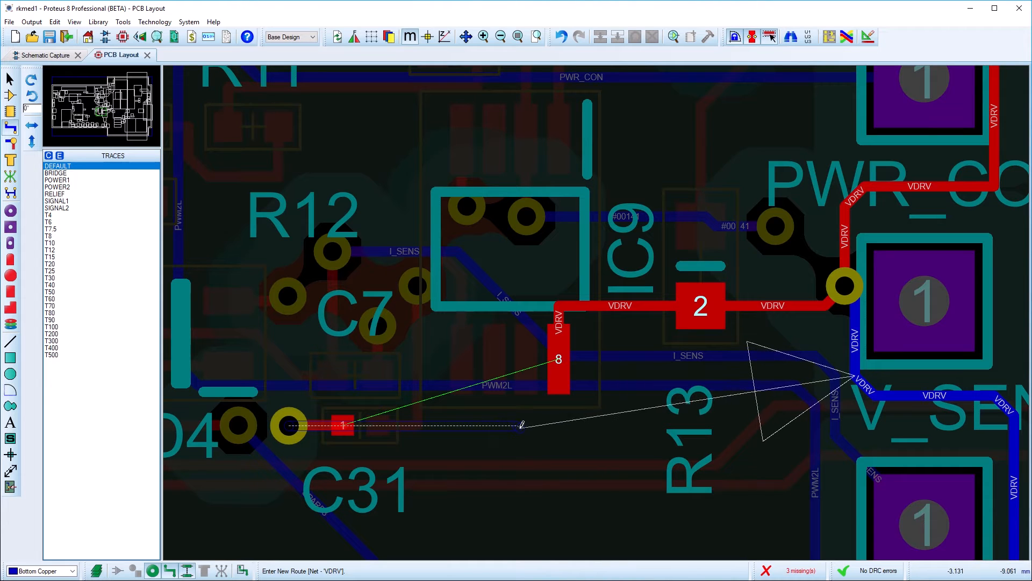
pyautogui.doubleClick(520, 425)
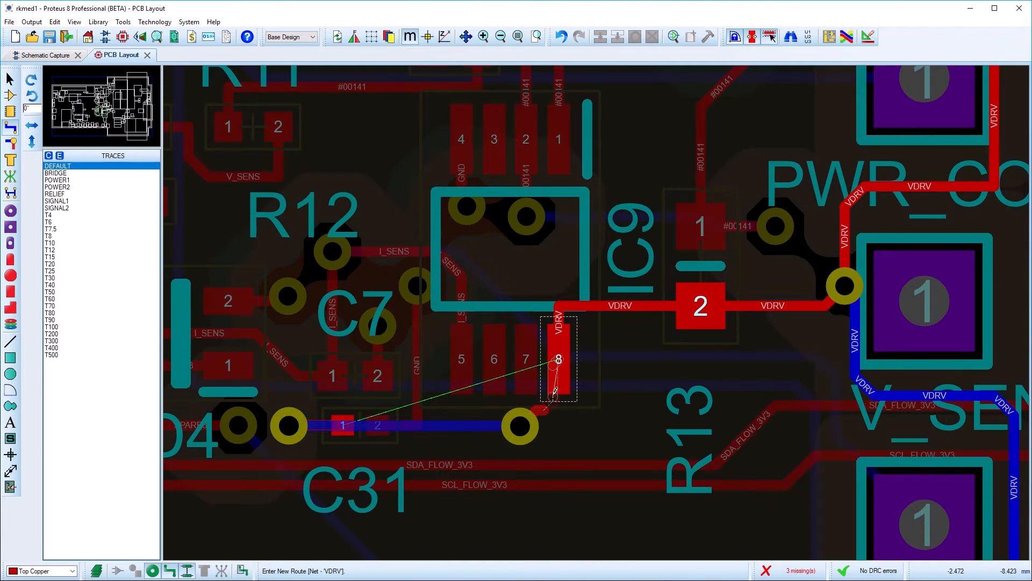
pyautogui.click(561, 355)
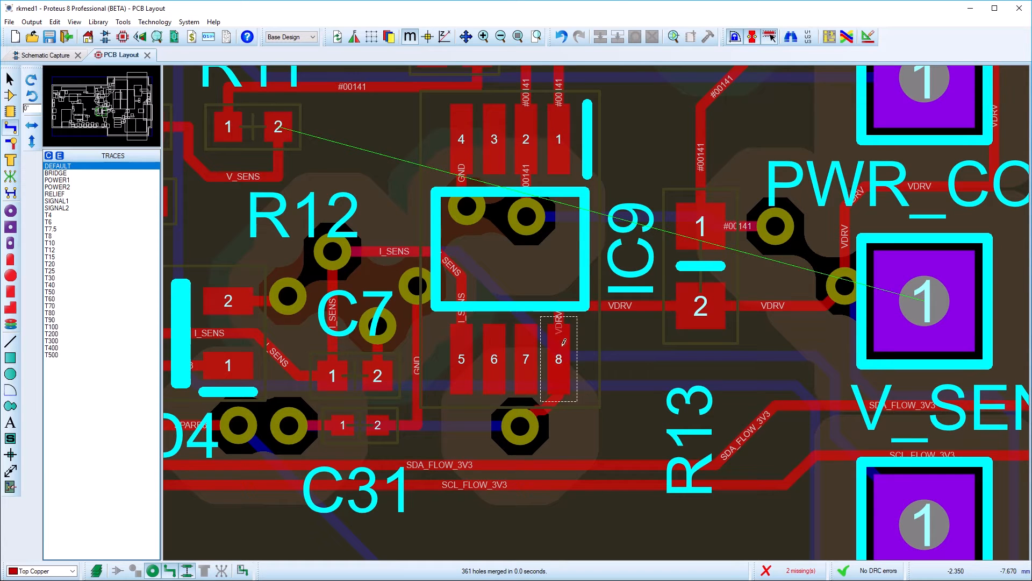
pyautogui.click(278, 126)
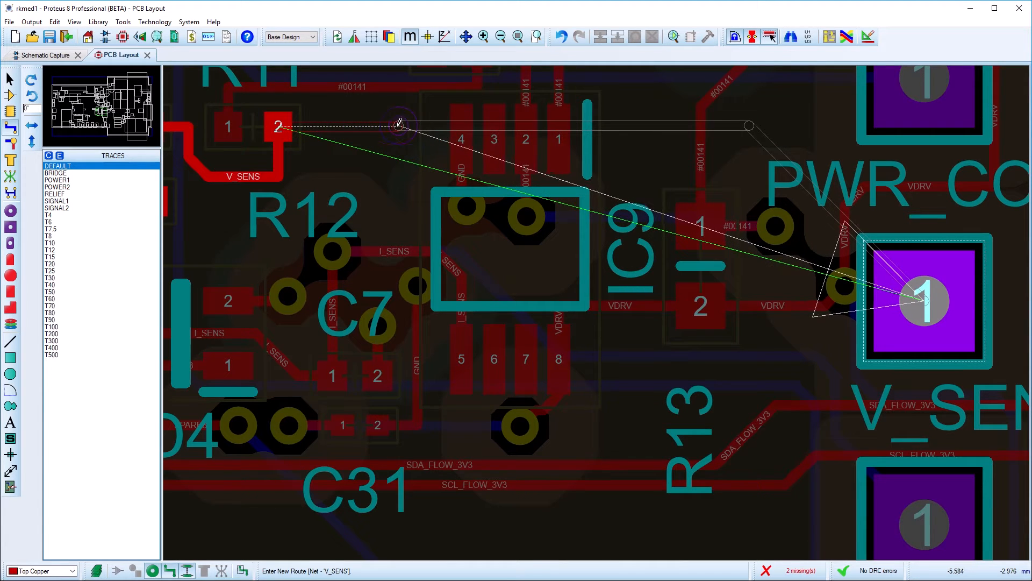
pyautogui.doubleClick(375, 124)
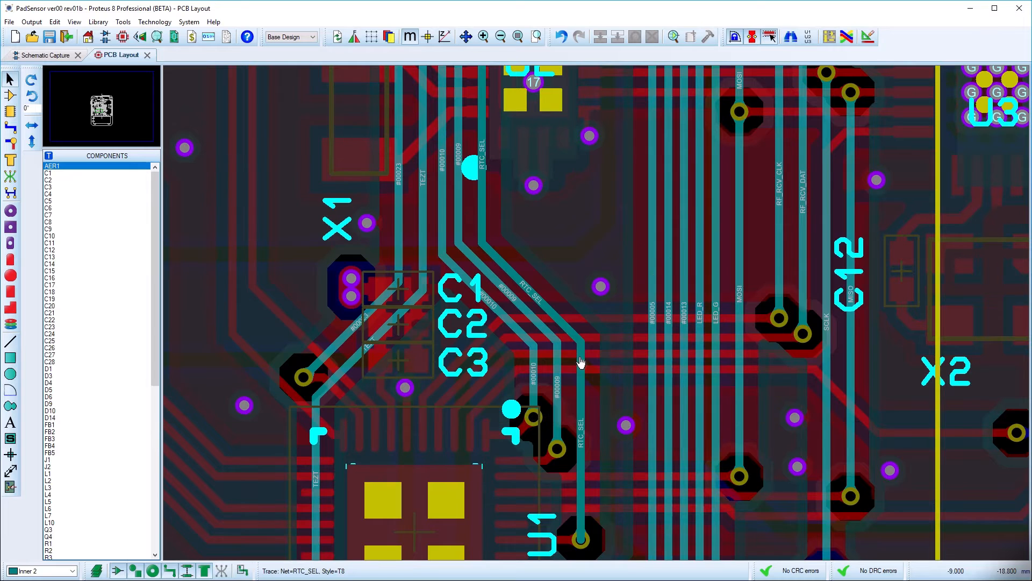
# Shift the diagonal segments of the #00010, #00009 and RTC_SEL traces on Inner 2 southwest, closer to C1, C2 and C3.
pyautogui.click(539, 339)
pyautogui.click(510, 327)
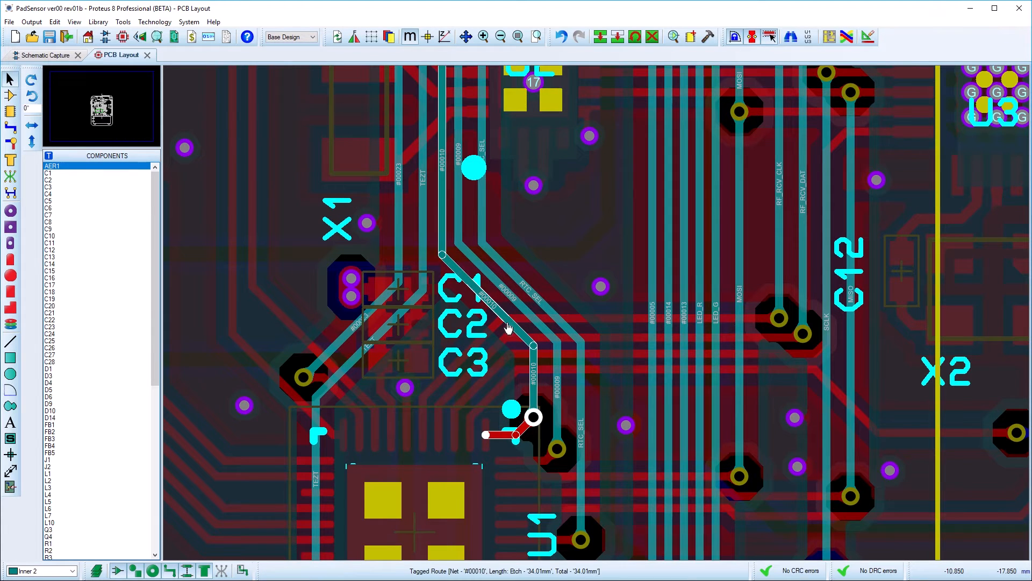
pyautogui.moveTo(507, 321)
pyautogui.mouseDown()
pyautogui.moveTo(492, 337)
pyautogui.moveTo(523, 314)
pyautogui.mouseUp()
pyautogui.click(519, 308)
pyautogui.click(535, 299)
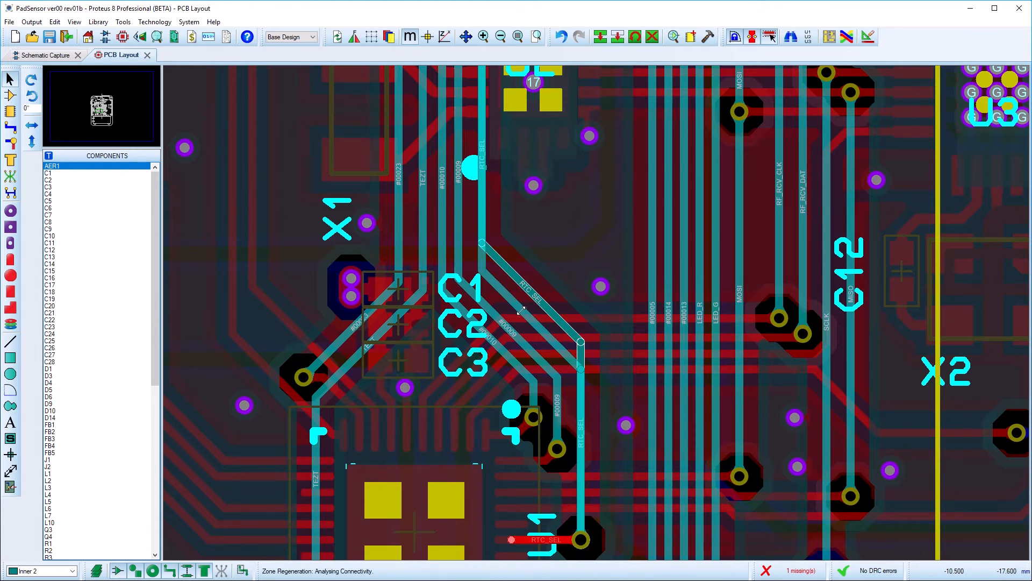
# Trim the RTC_SEL route selection to its vias and change that section to Bottom Copper.
pyautogui.rightClick(532, 321)
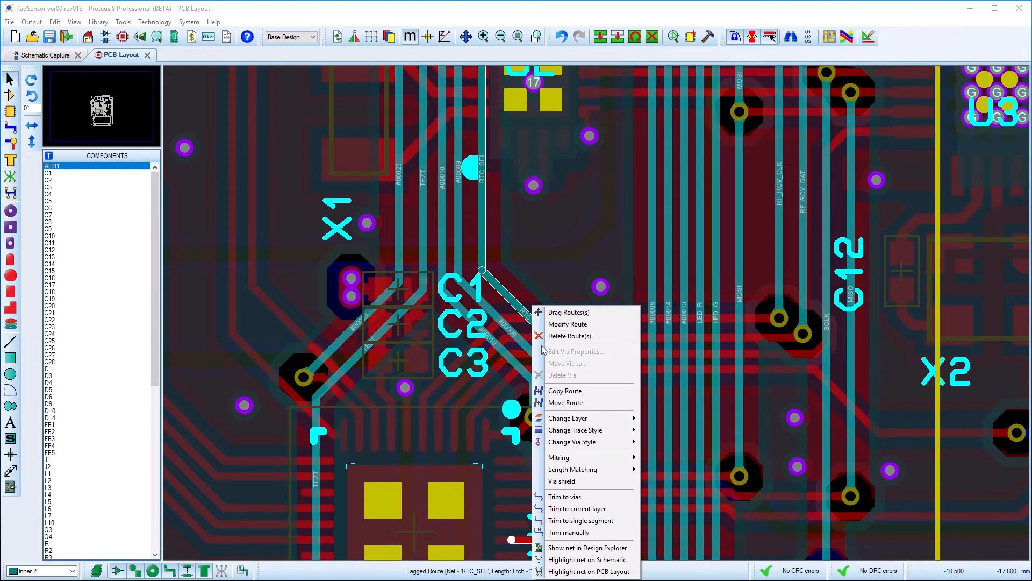
pyautogui.click(563, 496)
pyautogui.rightClick(576, 457)
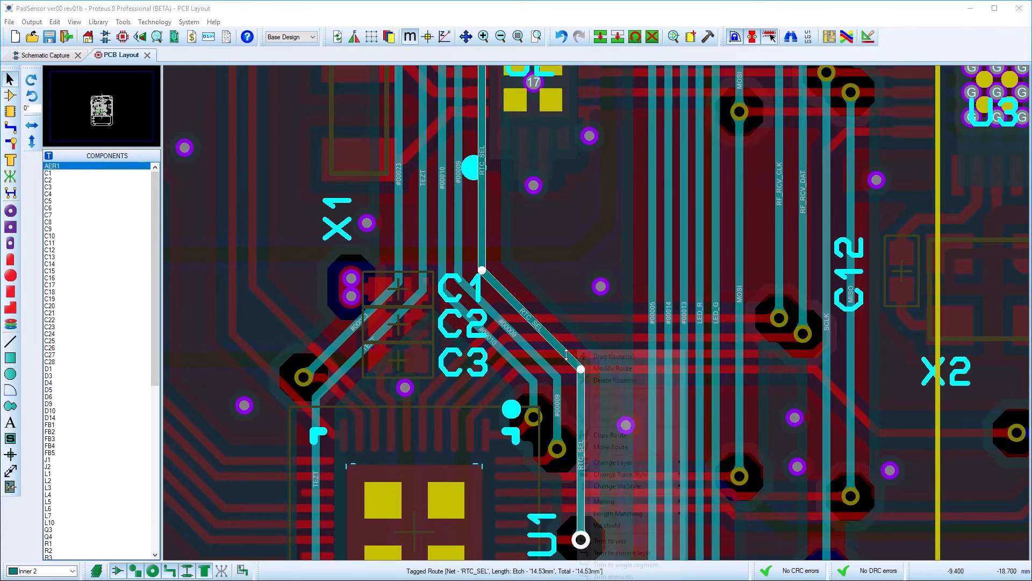
pyautogui.moveTo(612, 465)
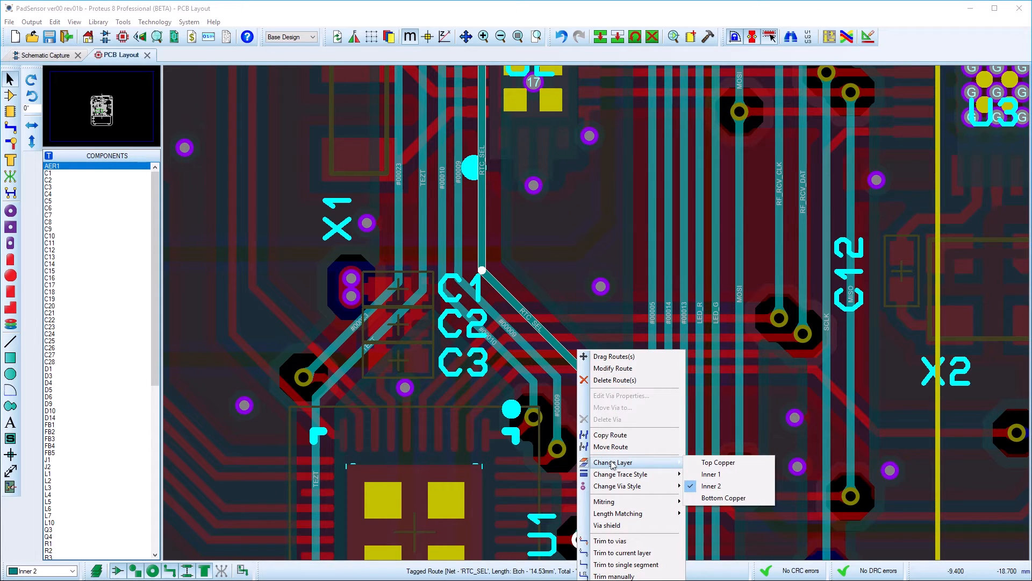
pyautogui.click(696, 498)
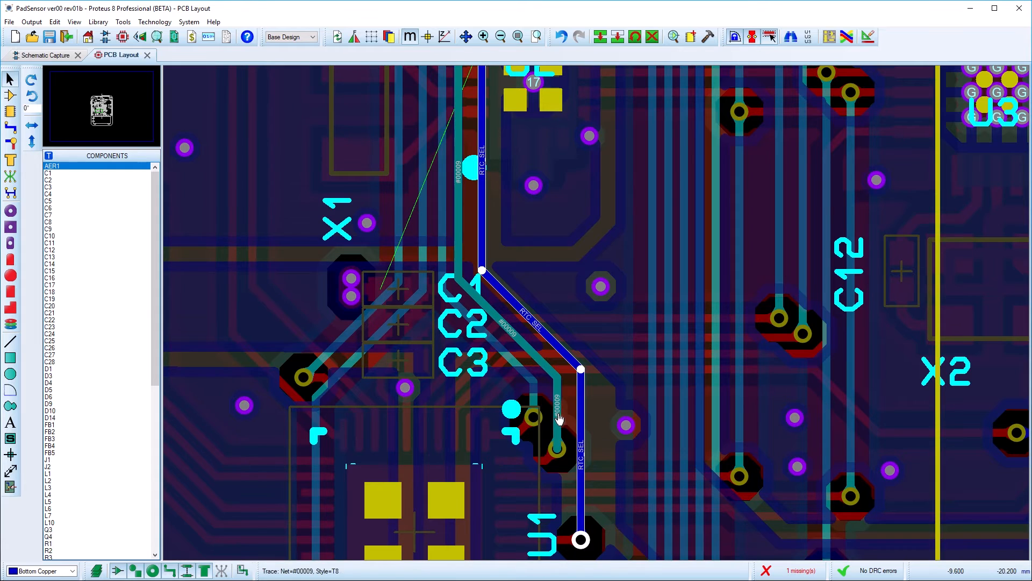
# Change the section of the #00009 route that ends at the via above U1 from Inner 2 to Bottom Copper.
pyautogui.rightClick(569, 410)
pyautogui.click(614, 337)
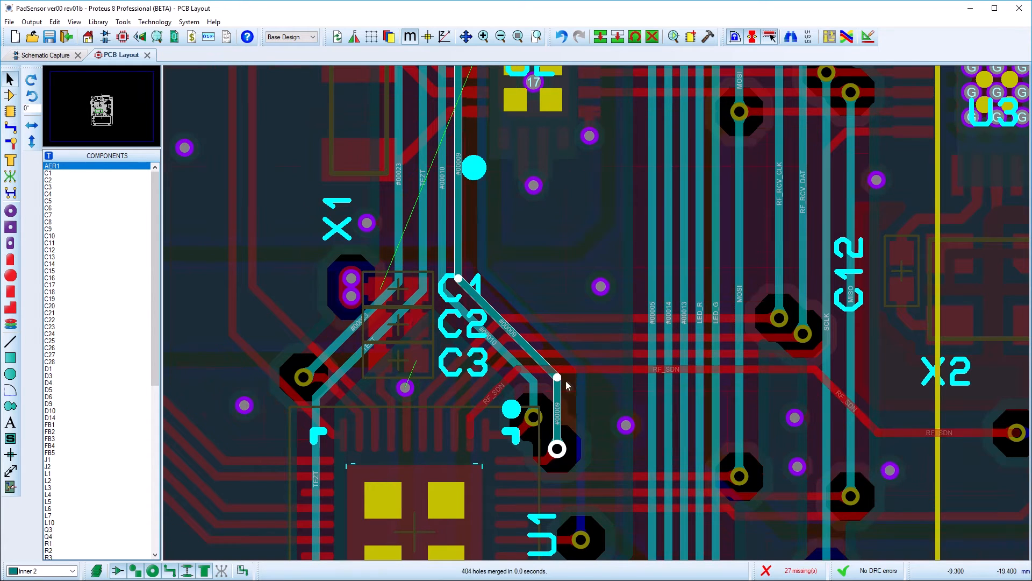
pyautogui.rightClick(577, 383)
pyautogui.moveTo(612, 495)
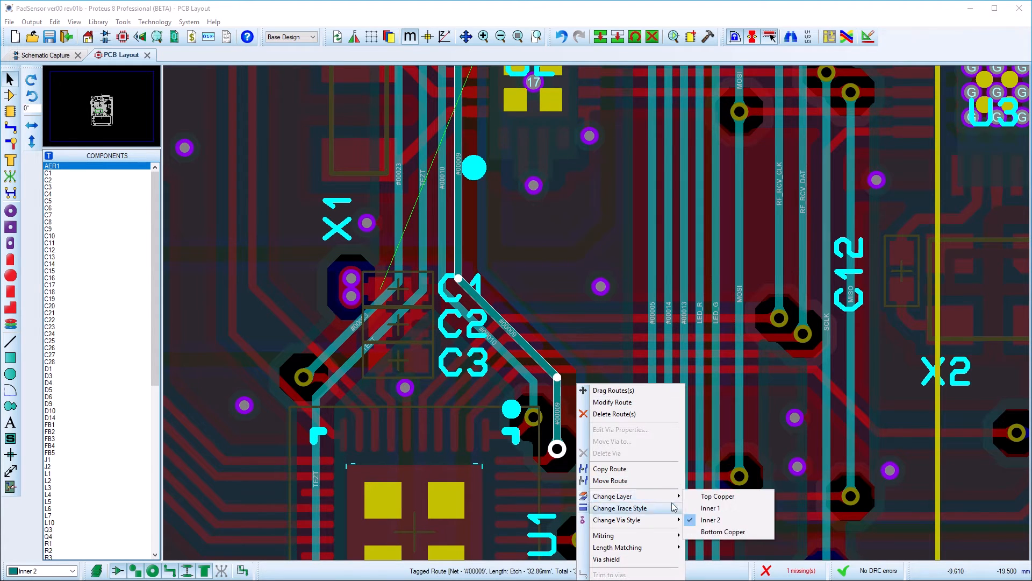
pyautogui.click(715, 533)
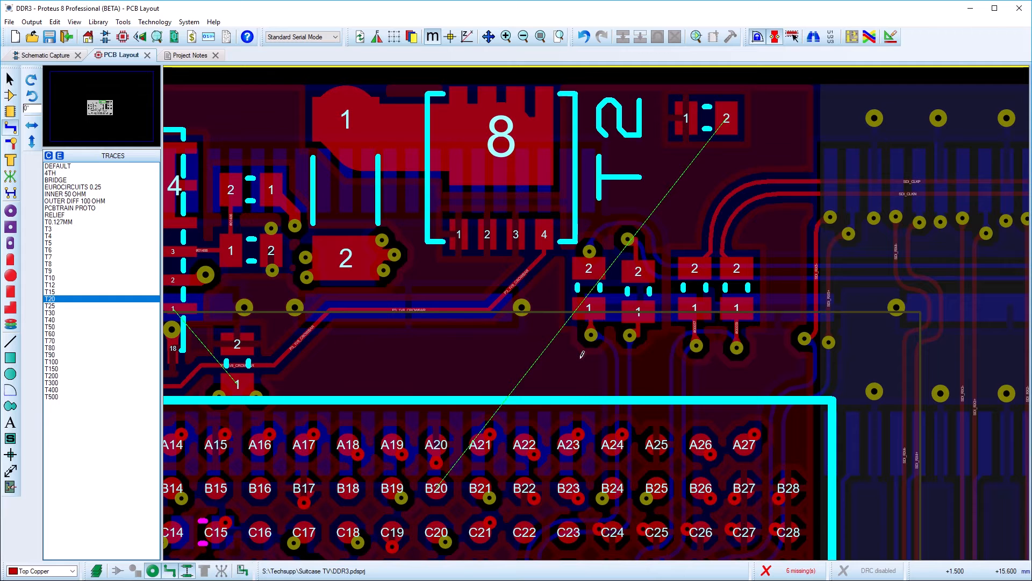
# Route net #00529 on Top Copper in T20 style from pad 2 northeast of T2, between the small components, to ball B20.
pyautogui.click(727, 117)
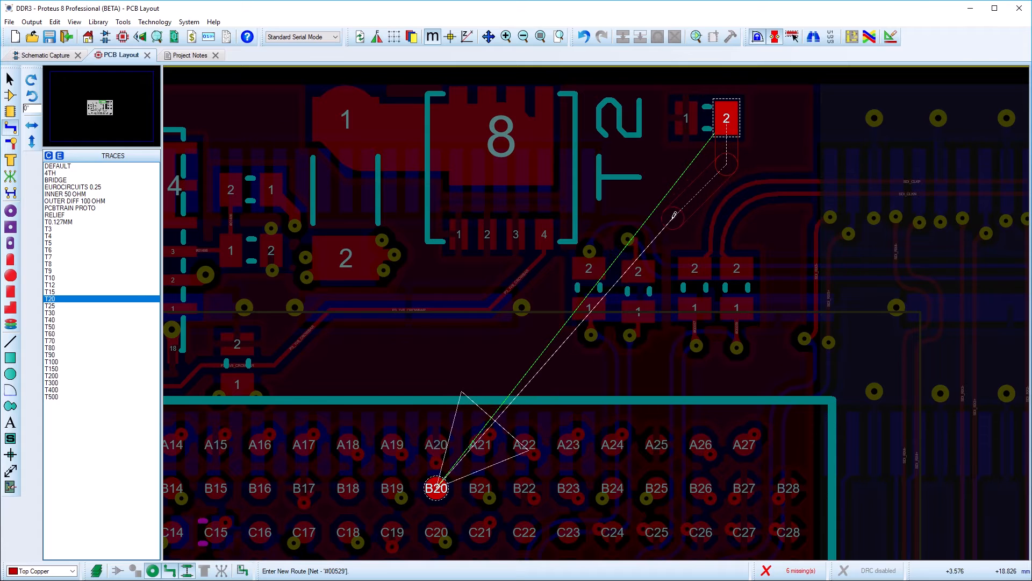
pyautogui.click(666, 235)
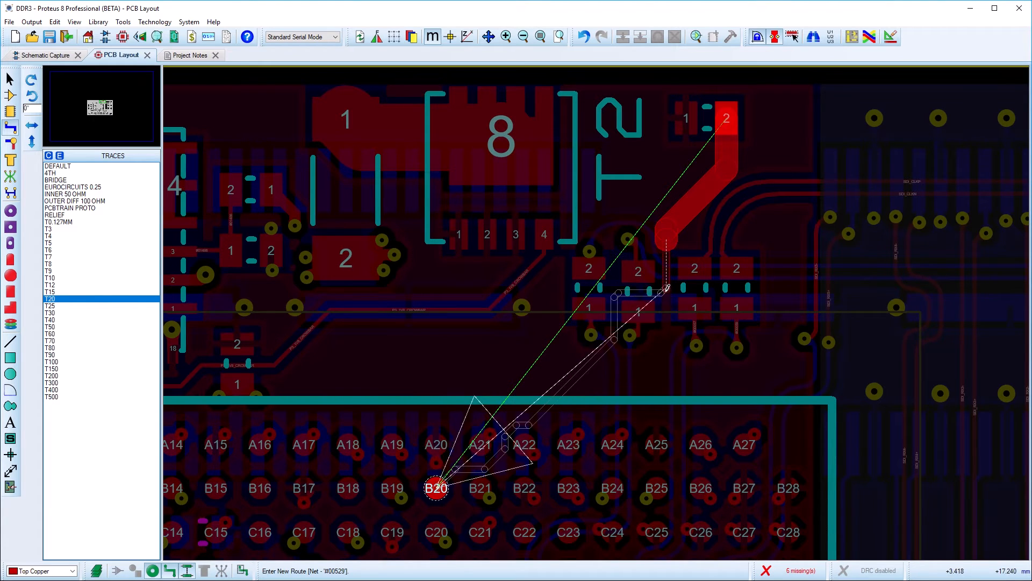
pyautogui.click(667, 345)
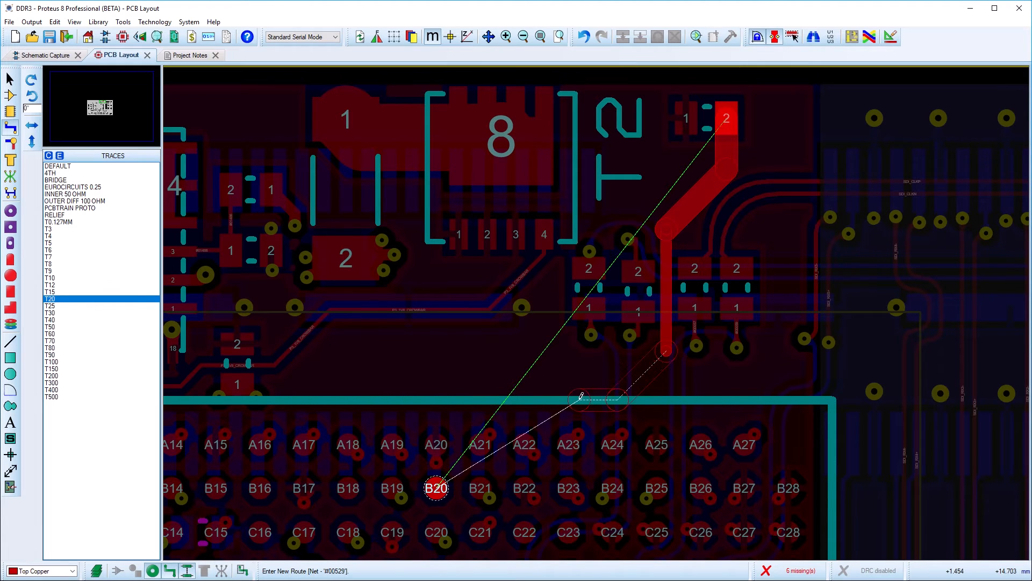
pyautogui.click(553, 399)
pyautogui.click(544, 466)
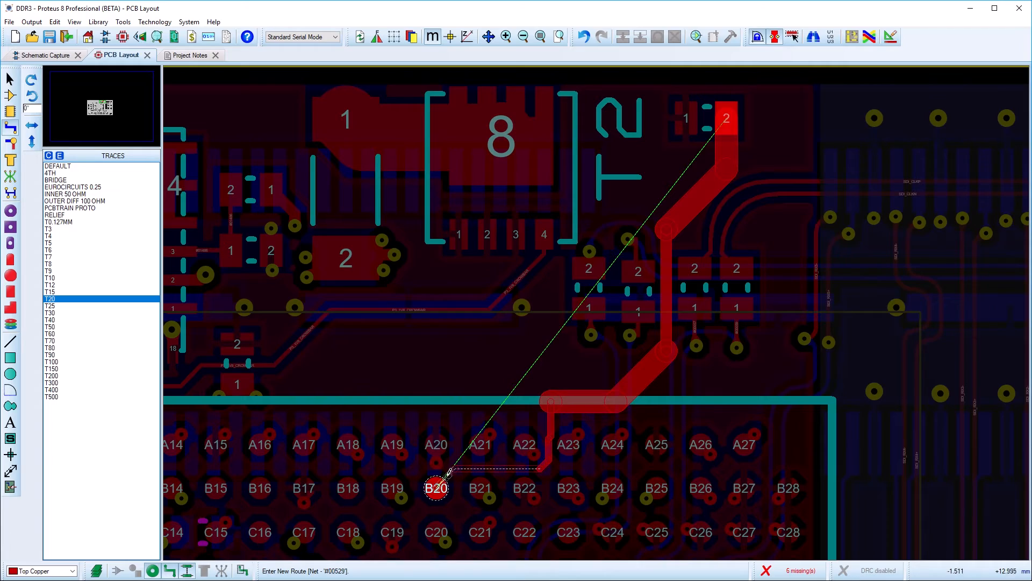
pyautogui.click(436, 488)
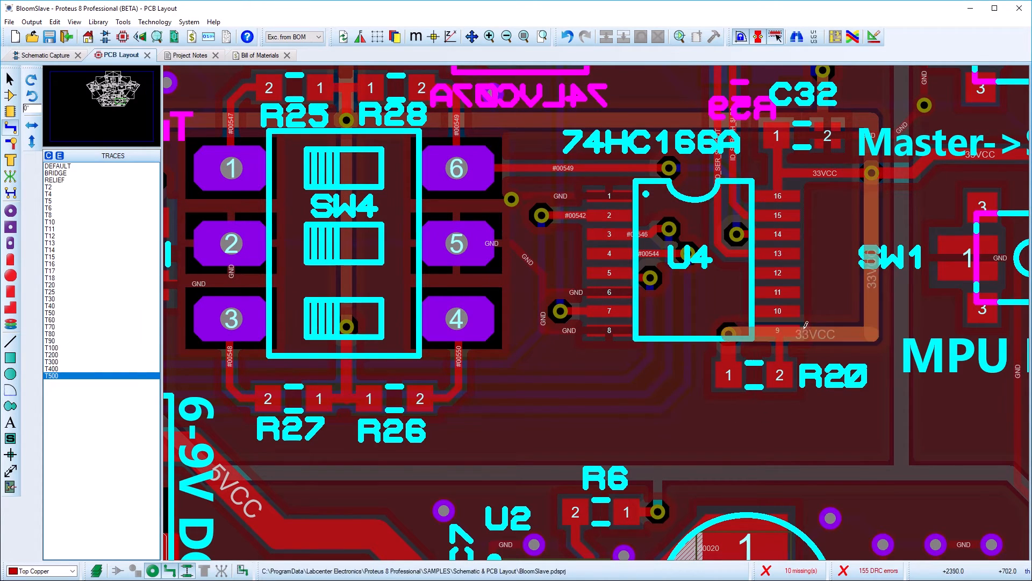
# Route net #00547 from U4 pin 10 as a curved T10 trace around R20 and beneath U4 to SW4 pad 1.
pyautogui.click(780, 310)
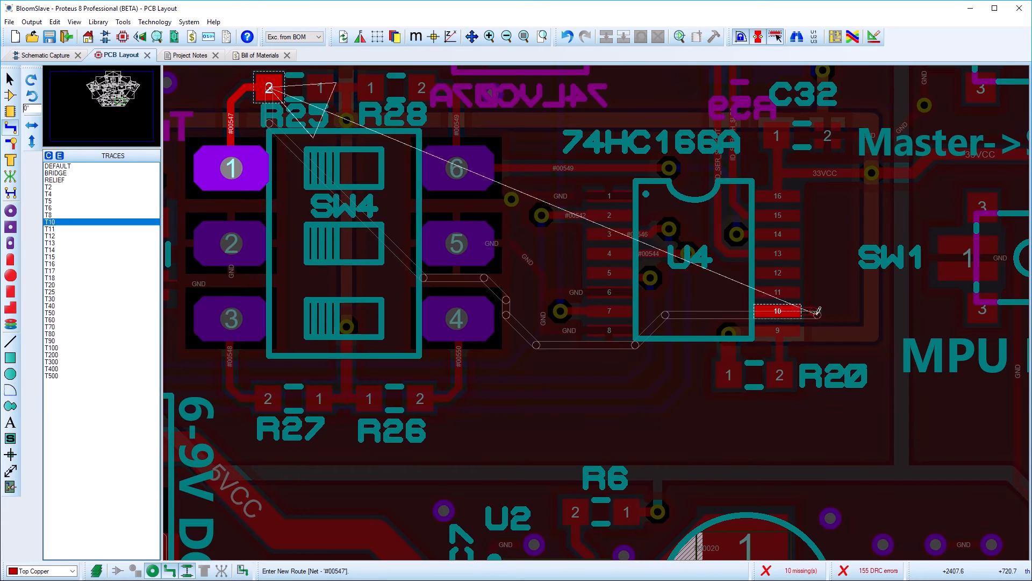
pyautogui.click(852, 348)
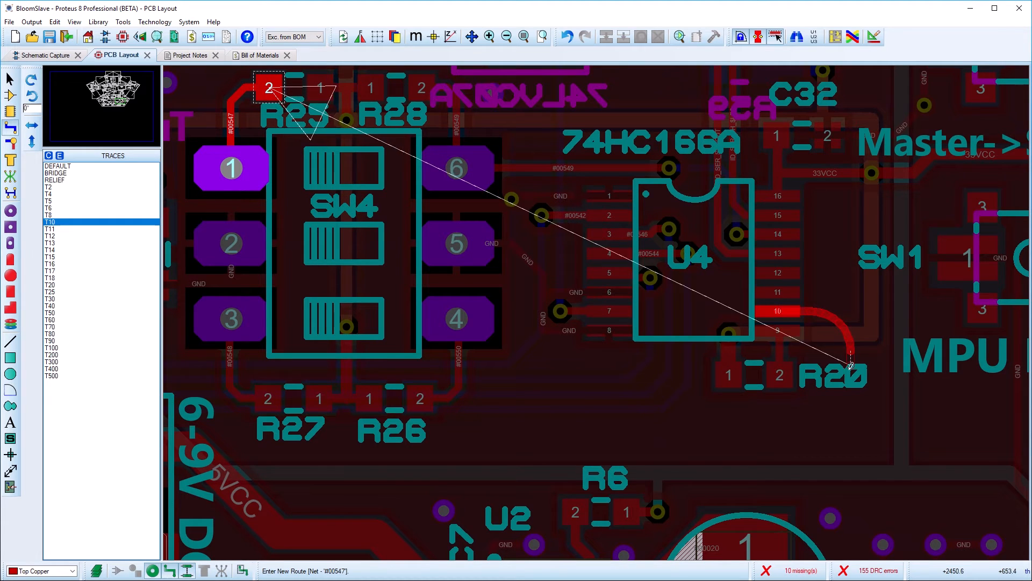
pyautogui.click(852, 410)
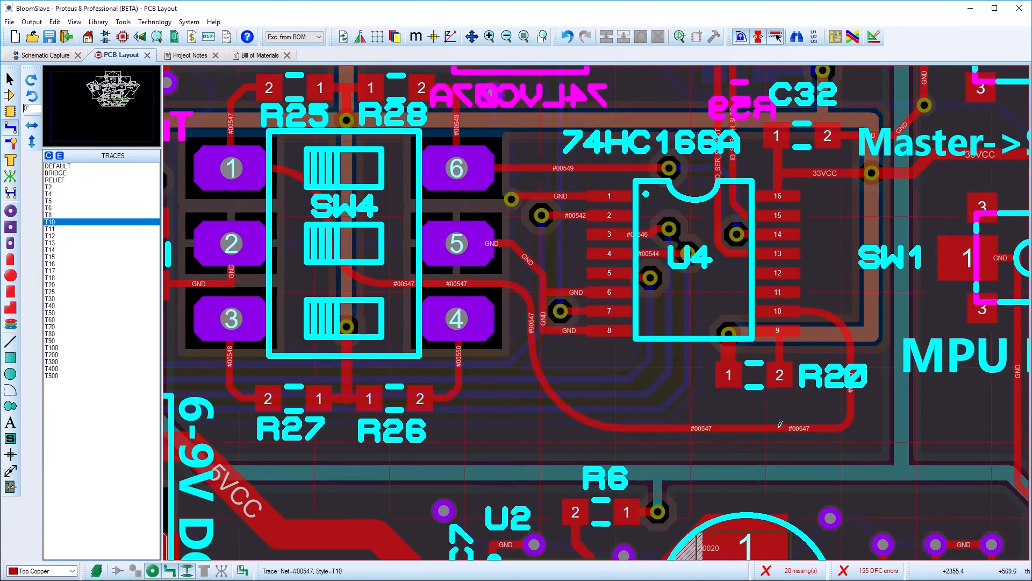
pyautogui.doubleClick(783, 426)
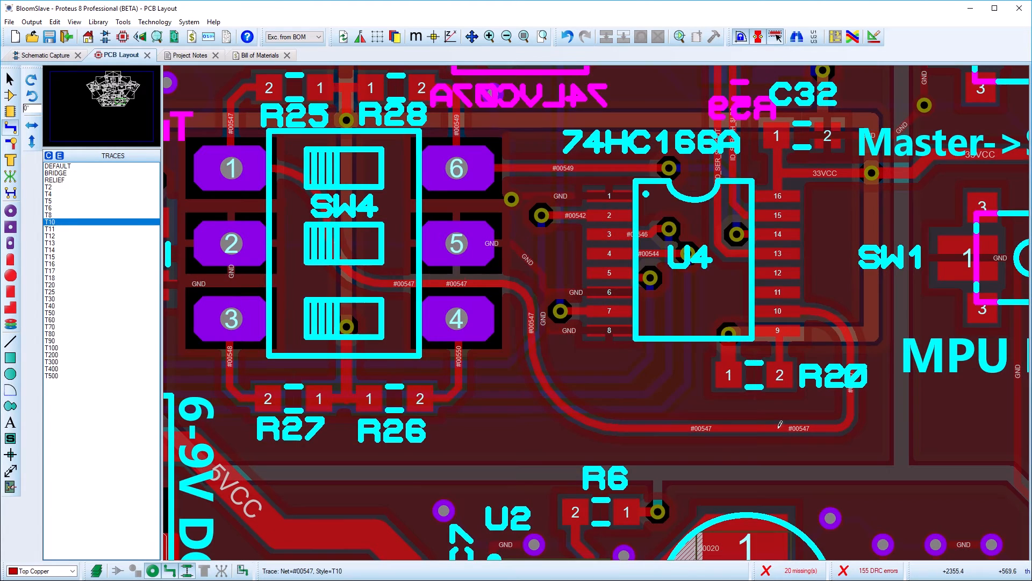
# Disable Follow Me Routing and route net #00550 as a curved trace from U4 pin 11, outside the #00547 trace, to R26 pad 2.
pyautogui.click(124, 22)
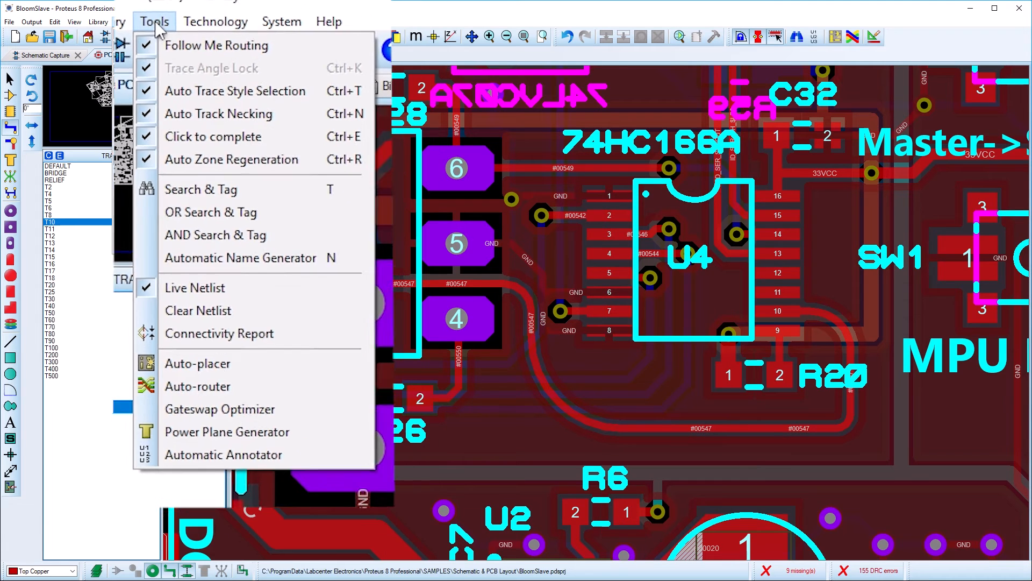
pyautogui.click(133, 34)
pyautogui.click(779, 290)
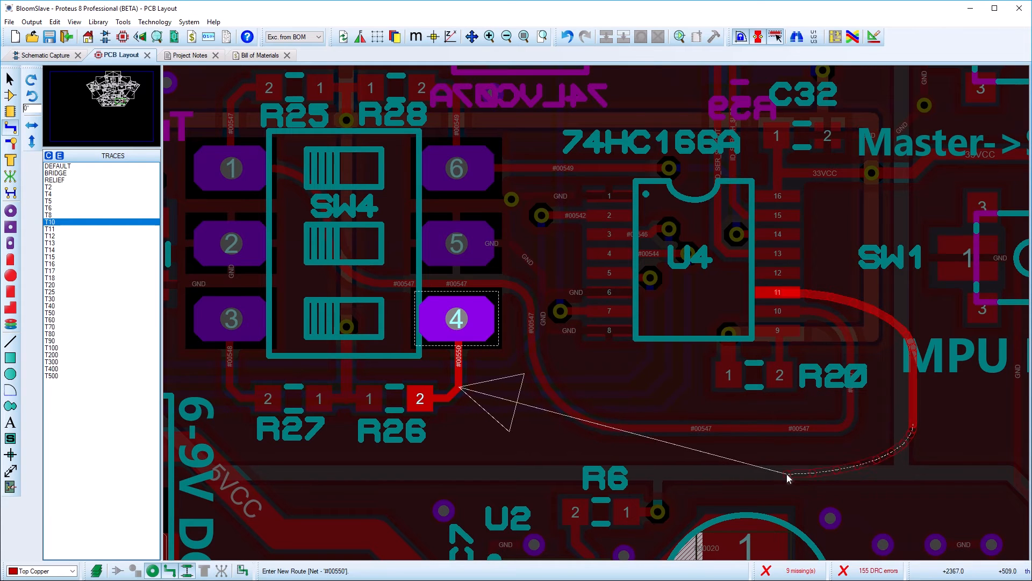
pyautogui.click(481, 404)
# Re-enable Follow Me Routing.
pyautogui.click(123, 22)
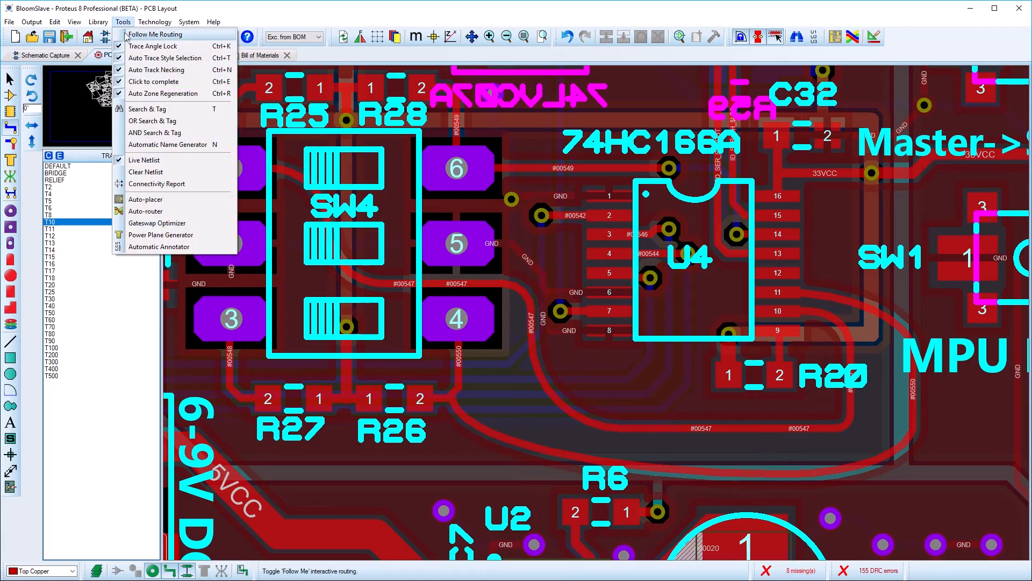
pyautogui.click(128, 35)
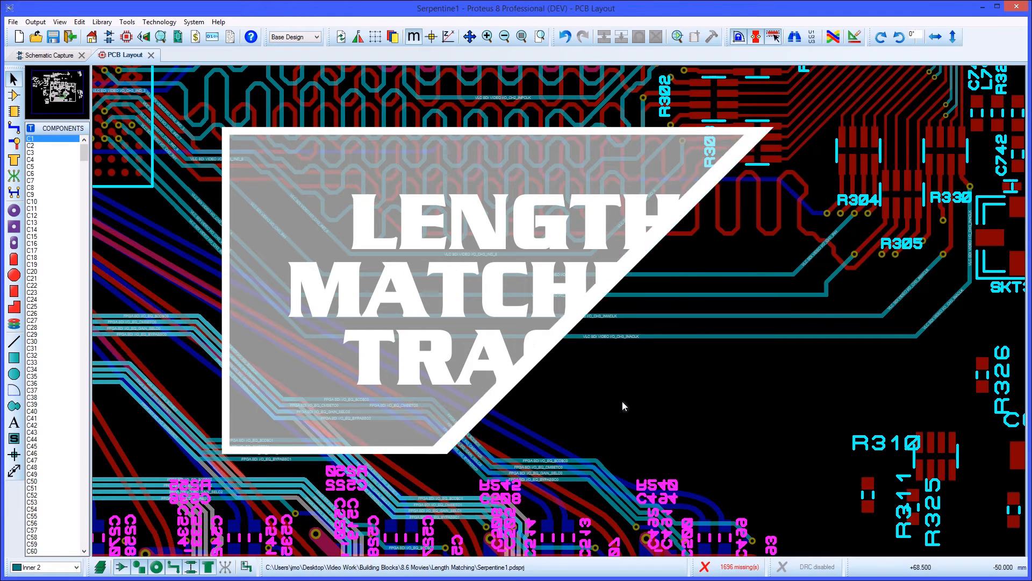
# Review the length tuning configuration for serpentine size, cap style, length tolerance and uniform height, and accept it.
pyautogui.click(175, 22)
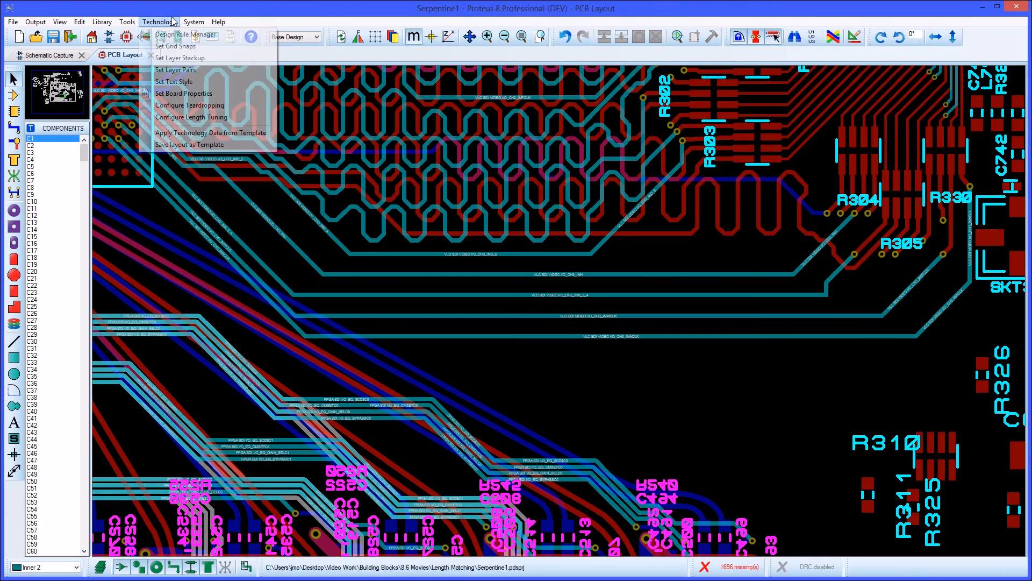
pyautogui.click(182, 117)
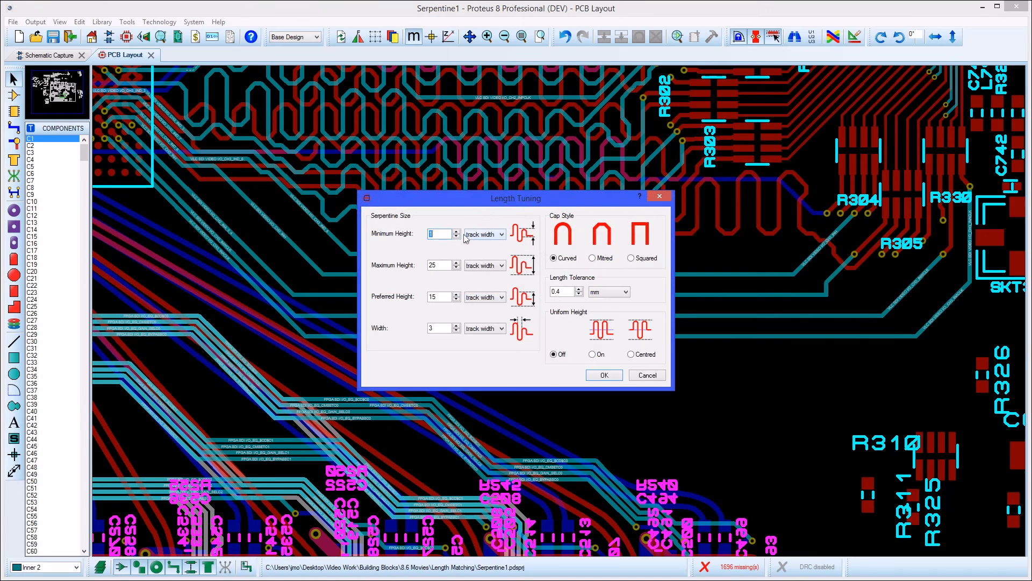
pyautogui.click(601, 377)
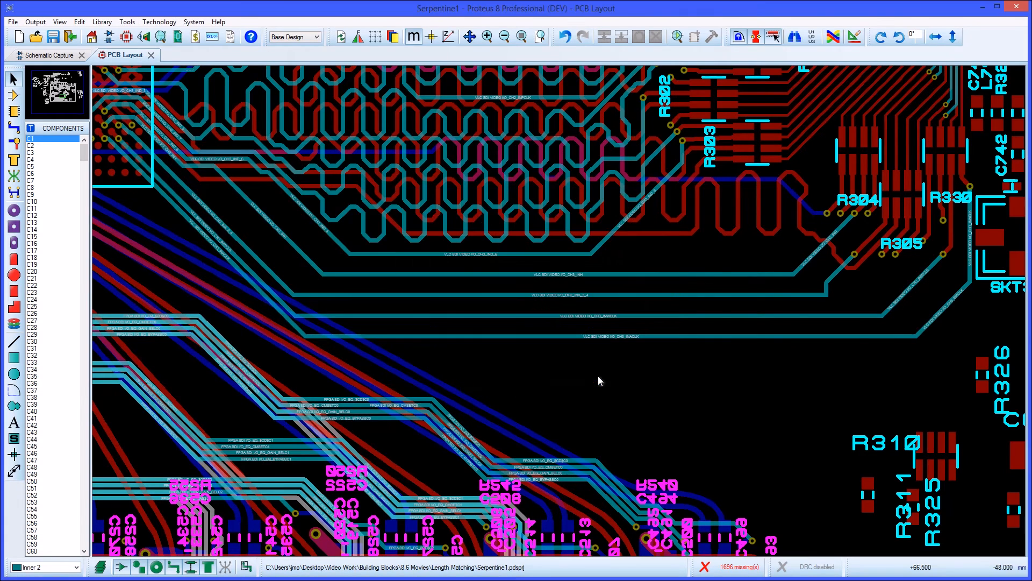
# Match the route lengths of the three southernmost parallel VLC SDI VIDEO traces, two on CH3 and CH2_INA_3_4.
pyautogui.click(586, 336)
pyautogui.keyDown('ctrl'); pyautogui.click(587, 316); pyautogui.keyUp('ctrl')
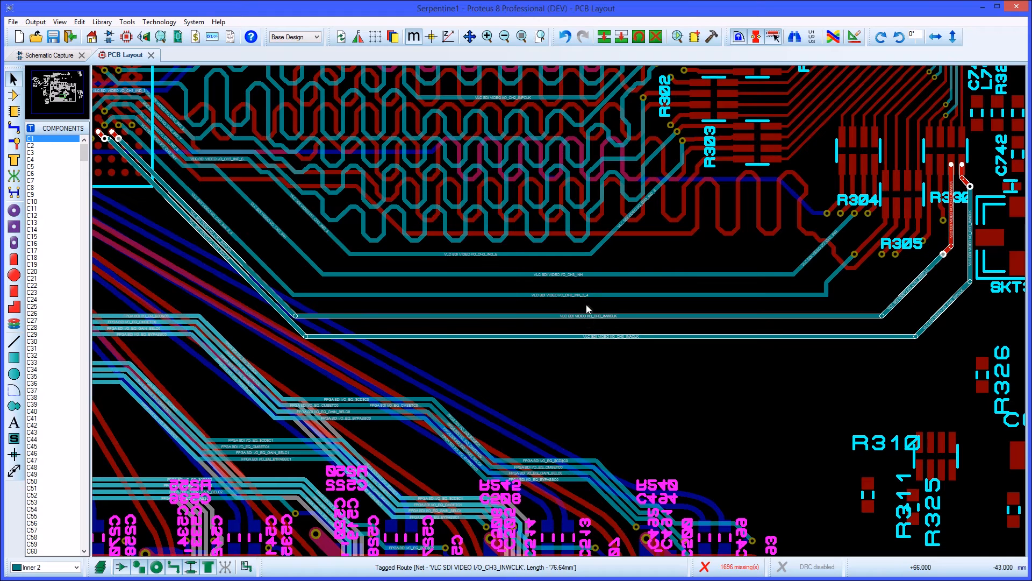
pyautogui.keyDown('ctrl'); pyautogui.click(588, 295); pyautogui.keyUp('ctrl')
pyautogui.rightClick(591, 295)
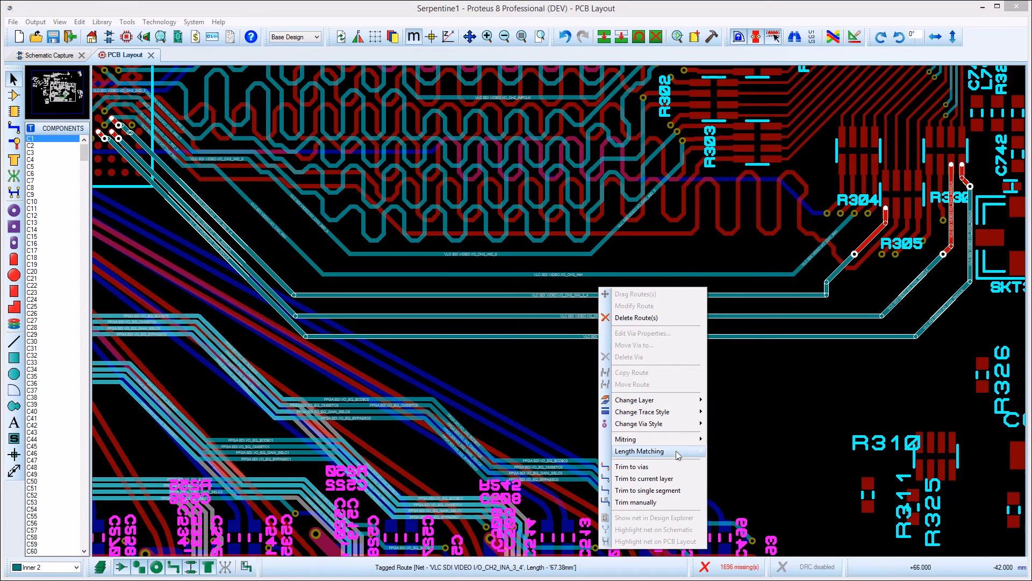
pyautogui.moveTo(676, 451)
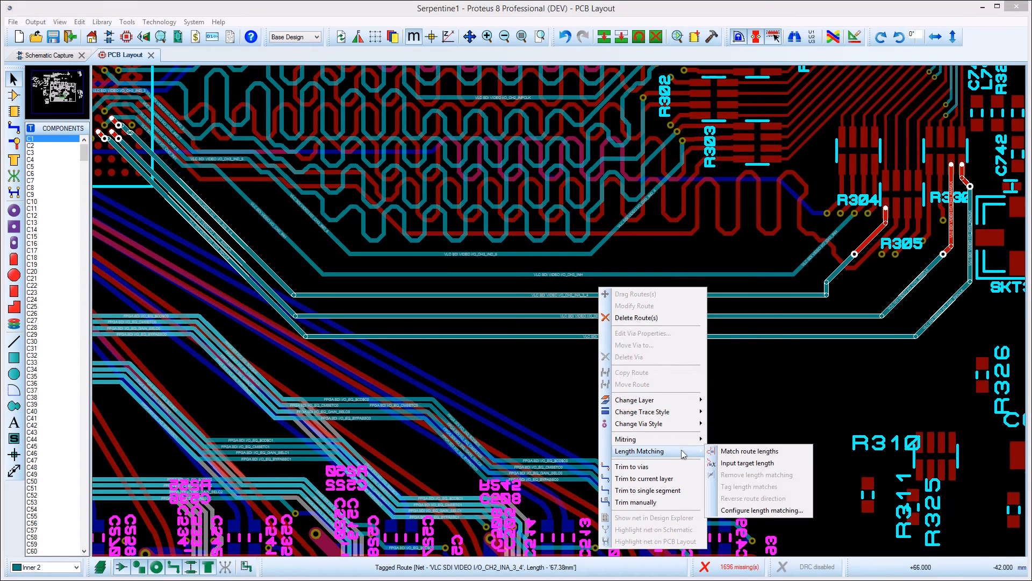
pyautogui.click(738, 455)
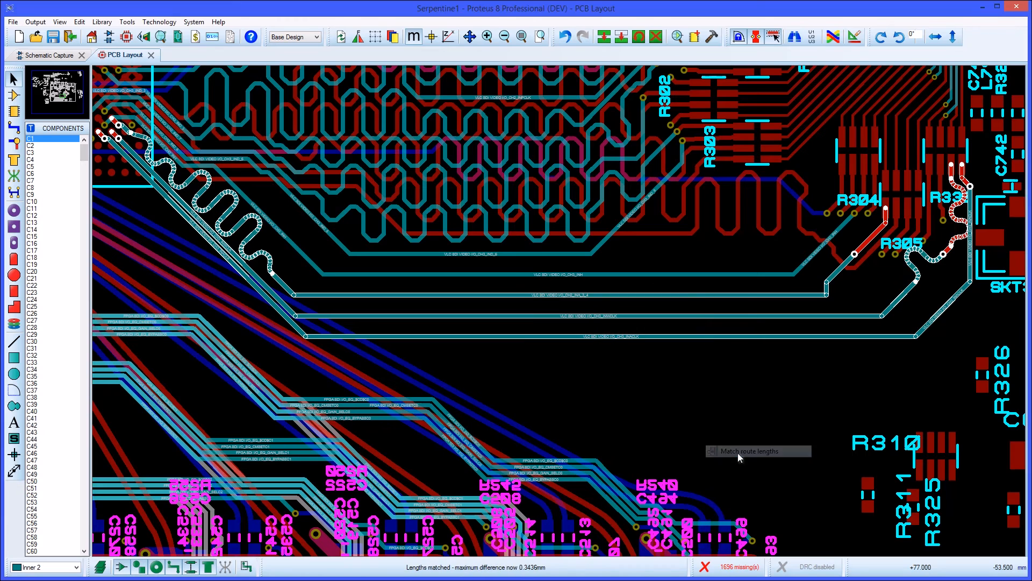
# Match the length of the VLC SDI VIDEO CH3_INH route with the already matched traces, accepting removal and re-matching of the existing serpentines.
pyautogui.click(586, 275)
pyautogui.rightClick(595, 272)
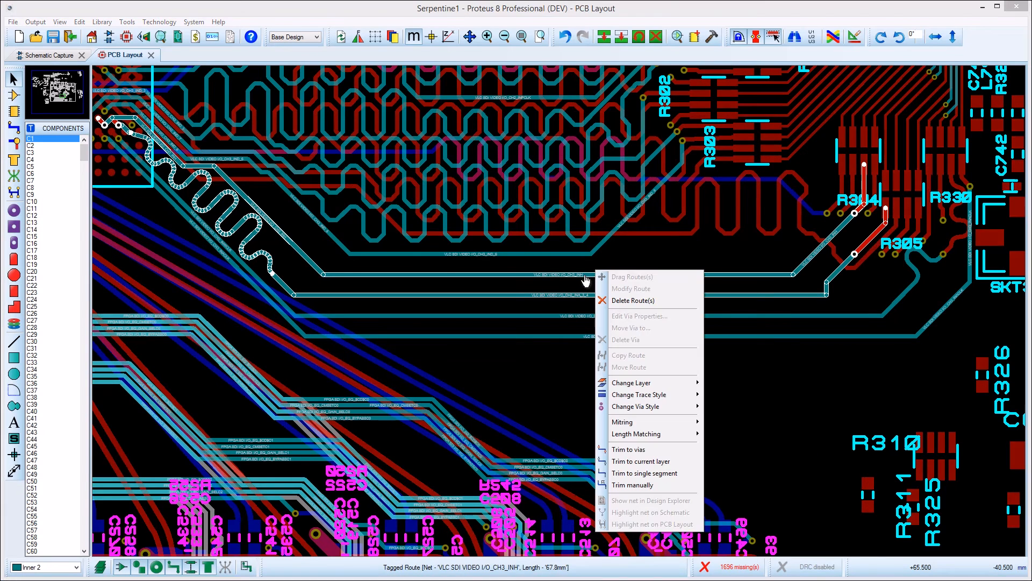
pyautogui.moveTo(656, 434)
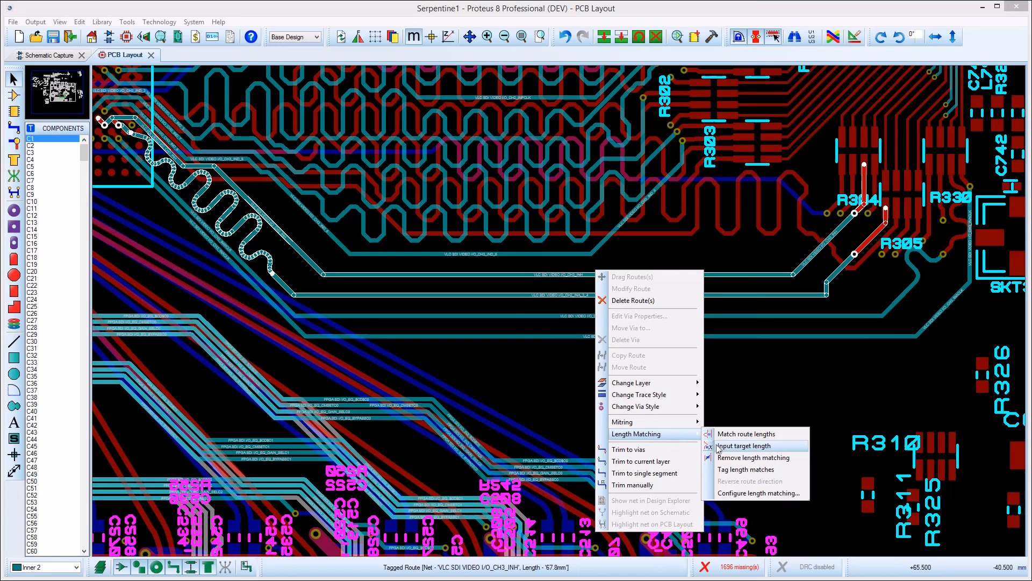
pyautogui.click(751, 435)
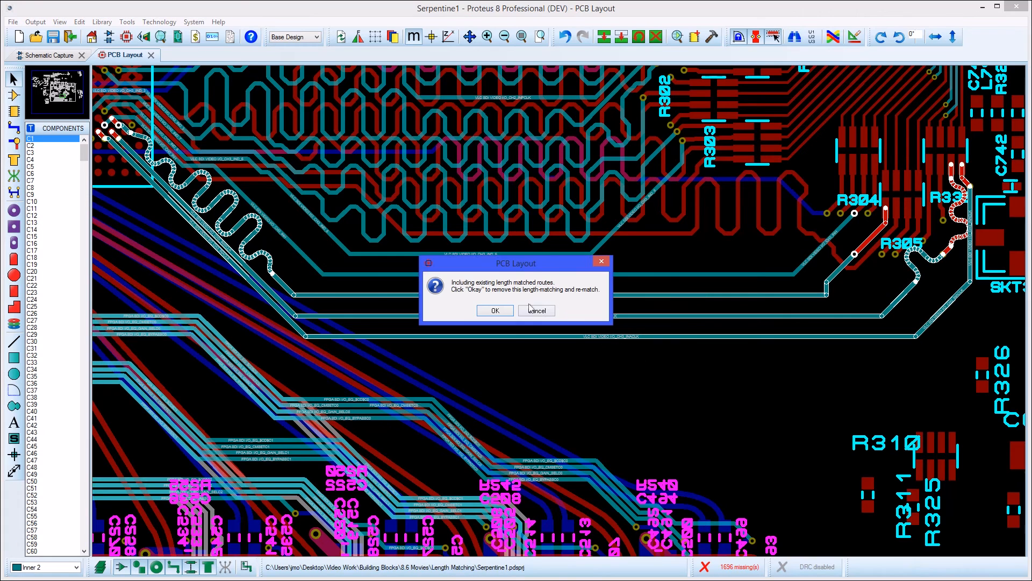
pyautogui.click(495, 311)
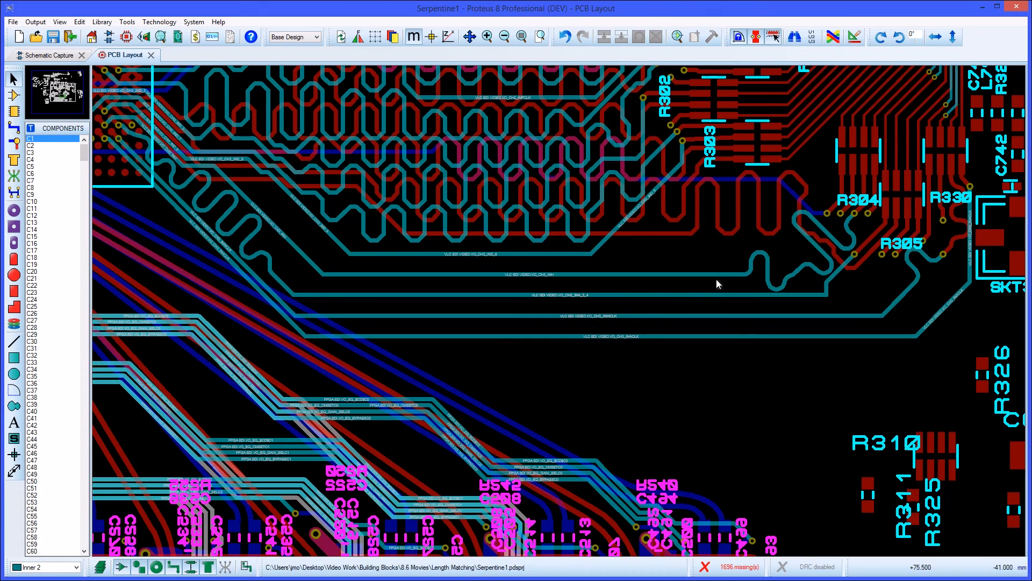
# Slide the CH3_INH serpentine west to the middle of its horizontal run and move the CH2_INA_3_4 serpentine onto its horizontal run.
pyautogui.moveTo(744, 275); pyautogui.dragTo(398, 274)
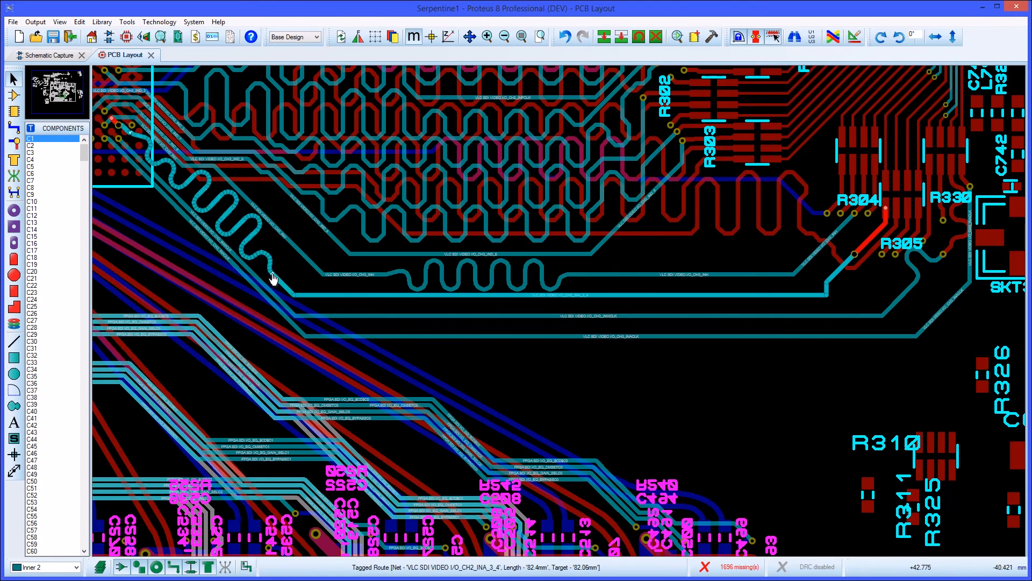
pyautogui.moveTo(272, 276)
pyautogui.mouseDown()
pyautogui.moveTo(444, 302)
pyautogui.moveTo(532, 302)
pyautogui.mouseUp()
pyautogui.moveTo(532, 302); pyautogui.dragTo(548, 305)
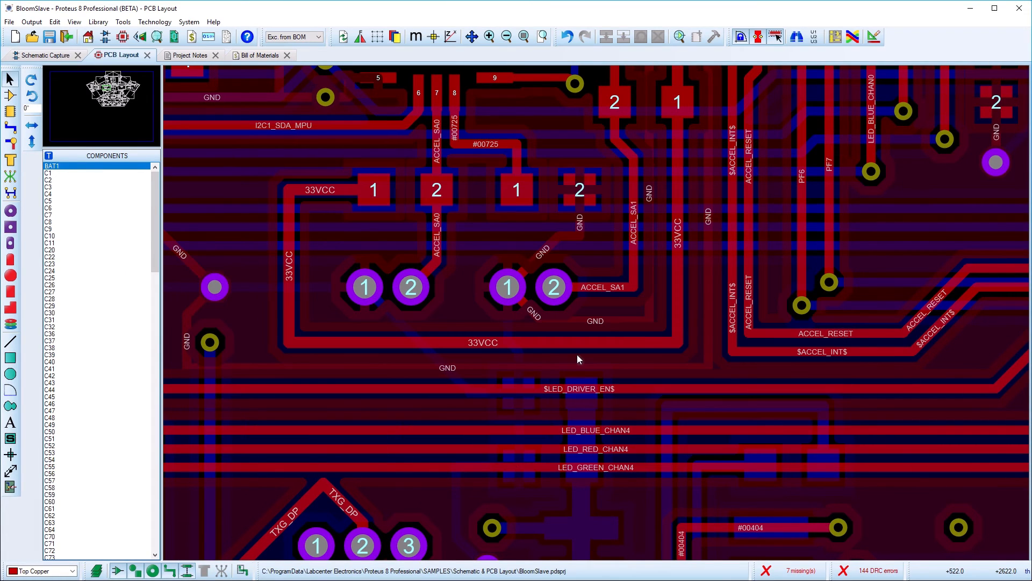
# Enable teardrops on the BloomSlave board, including undrilled pads, with a 20th maximum annular ring and 15th teardrop length.
pyautogui.click(145, 24)
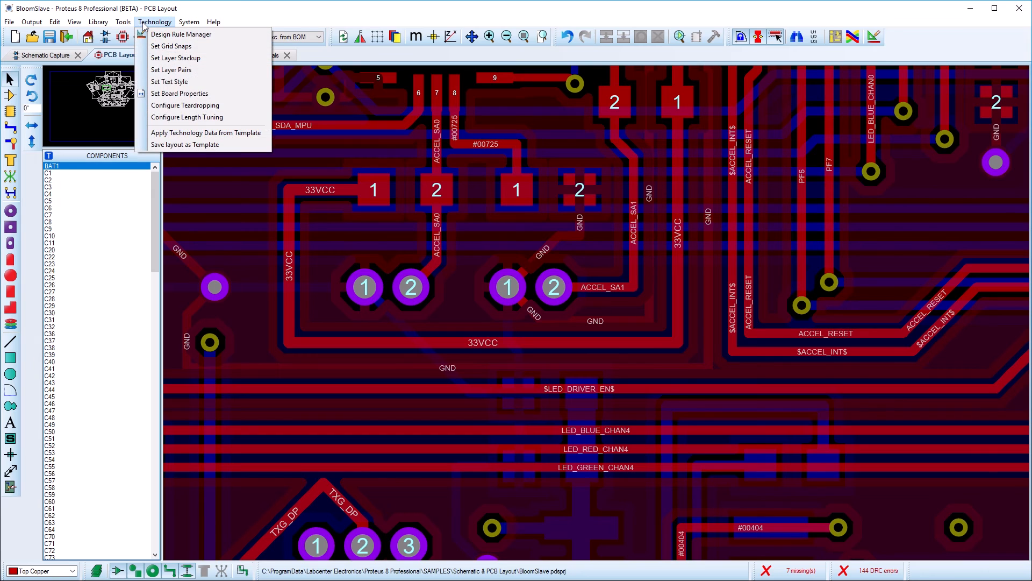
pyautogui.click(156, 107)
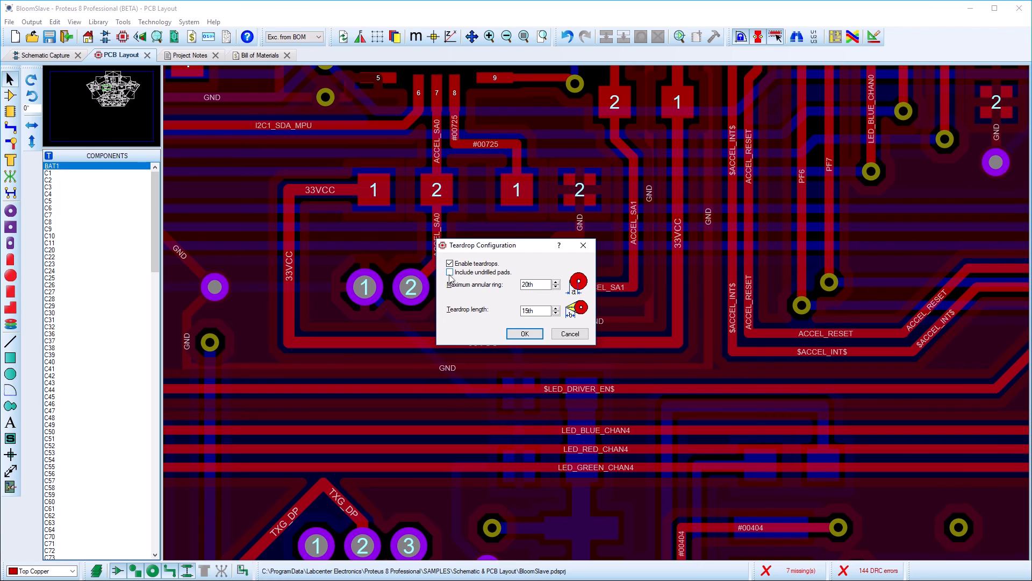
pyautogui.click(522, 334)
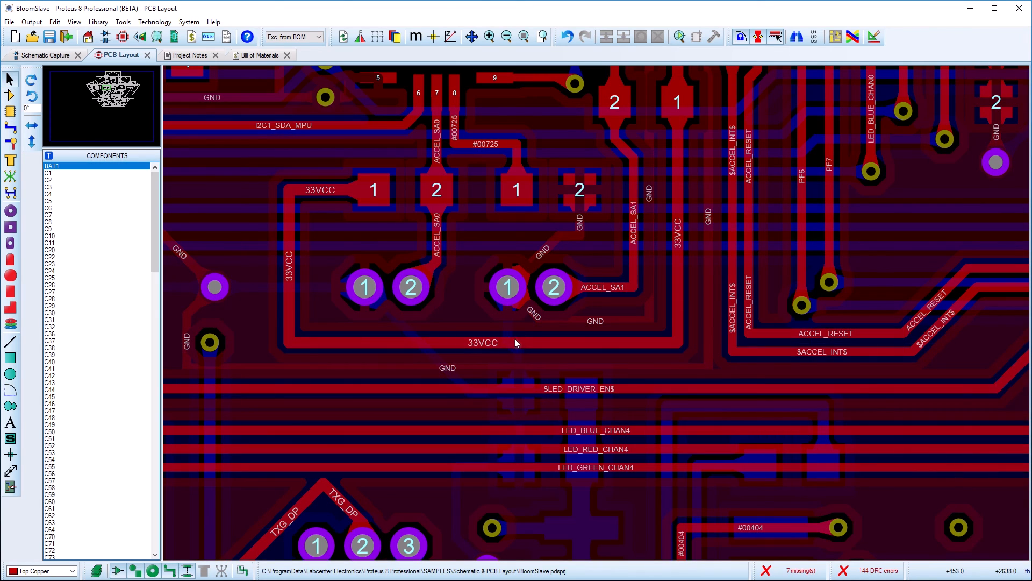
# Mitre the corners of the U-shaped 33VCC route around the ACCEL_SA0 and ACCEL_SA1 pads.
pyautogui.rightClick(491, 346)
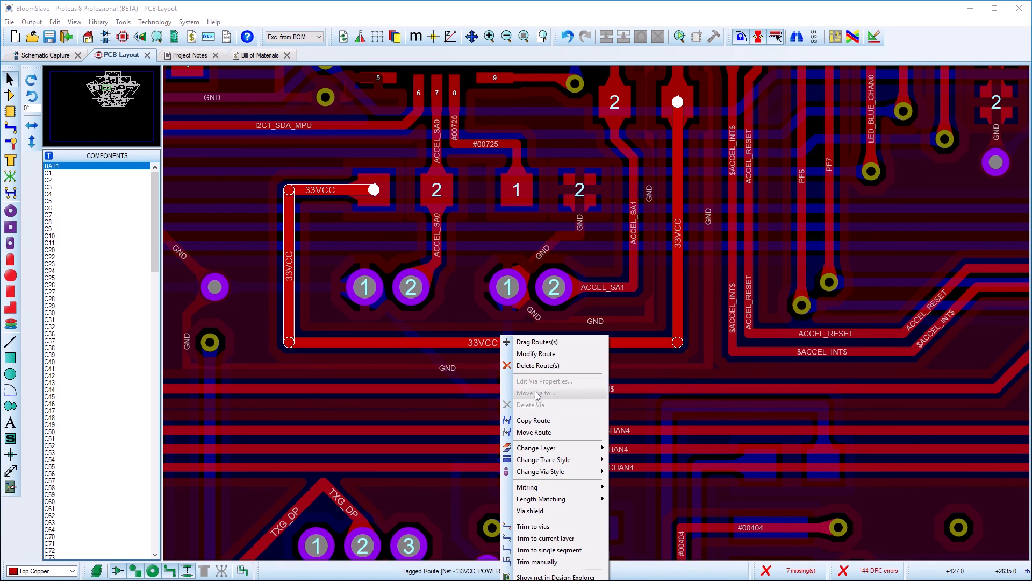
pyautogui.moveTo(532, 489)
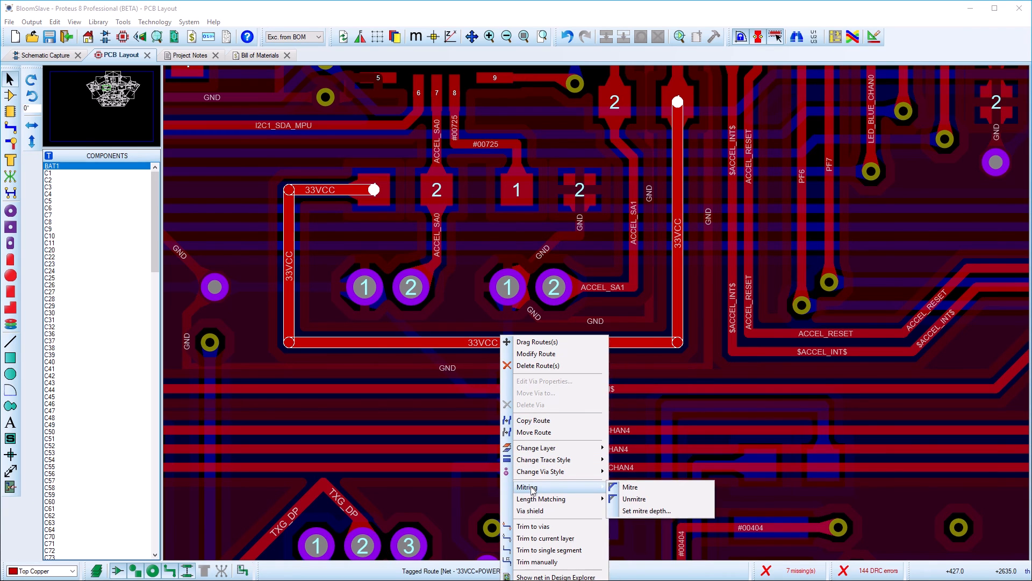
pyautogui.click(637, 488)
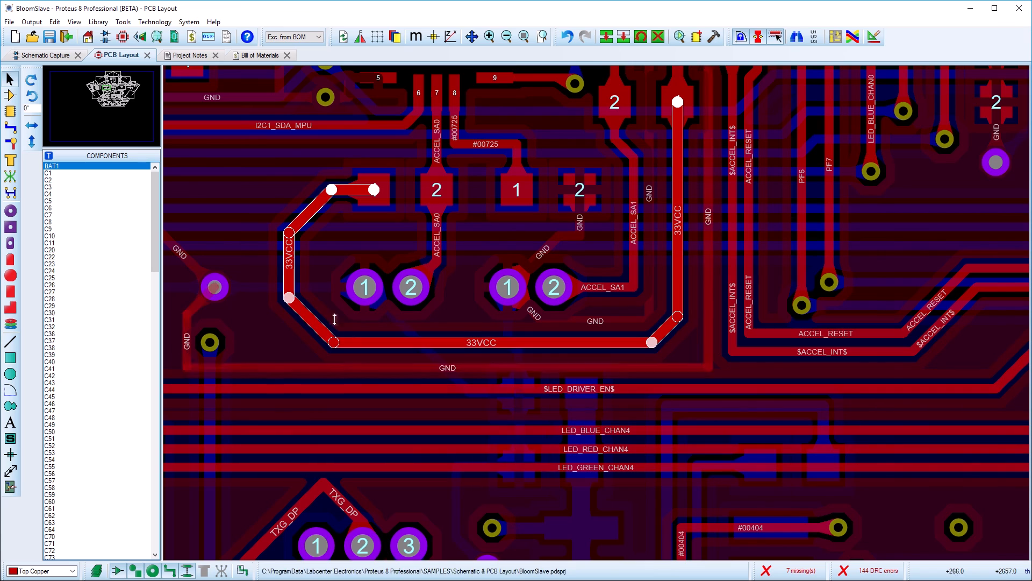
# Mitre all tracks on the layout, accepting the mitre settings with a 0.1in maximum distance.
pyautogui.click(55, 22)
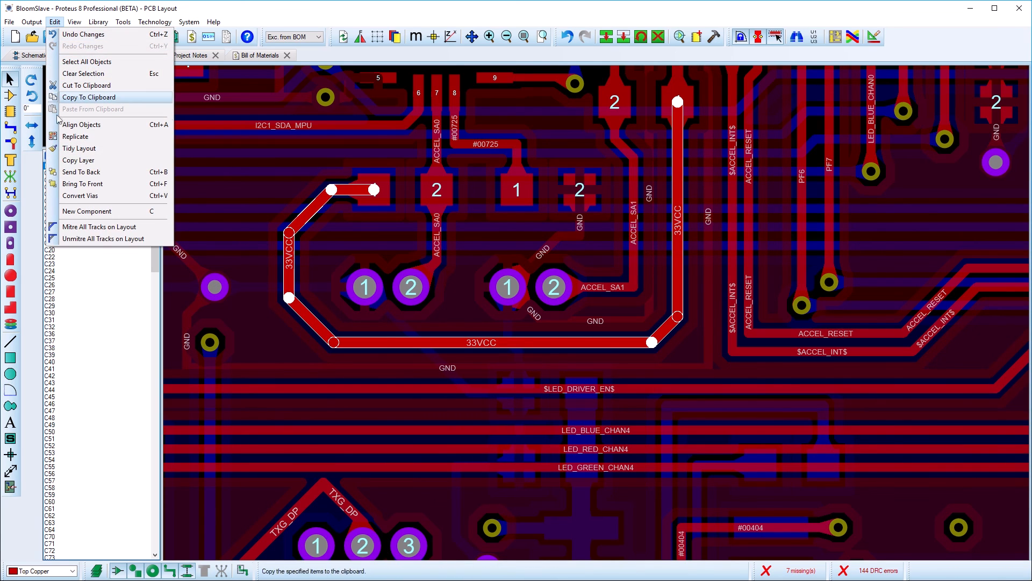
pyautogui.click(82, 228)
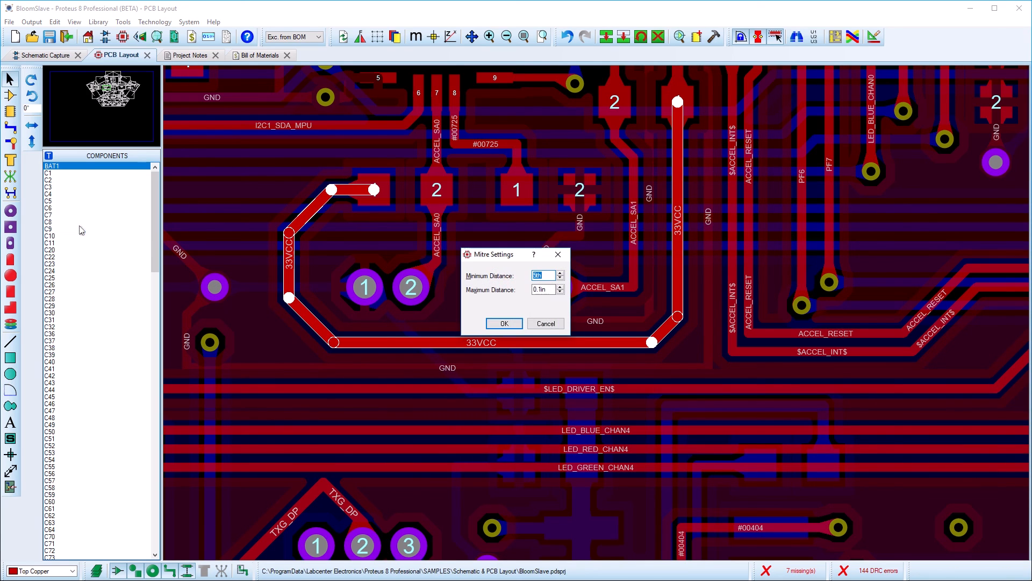
pyautogui.click(505, 323)
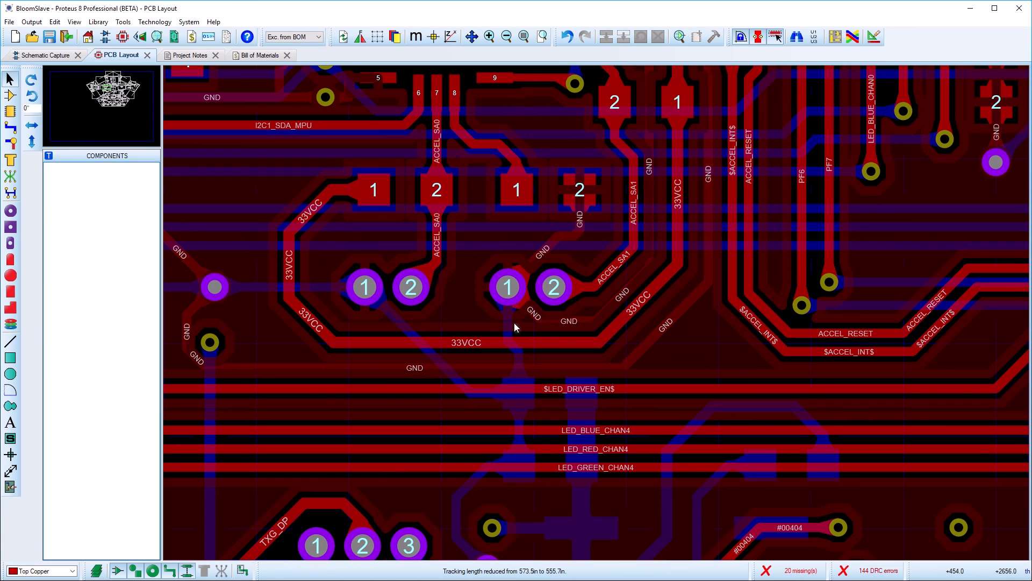